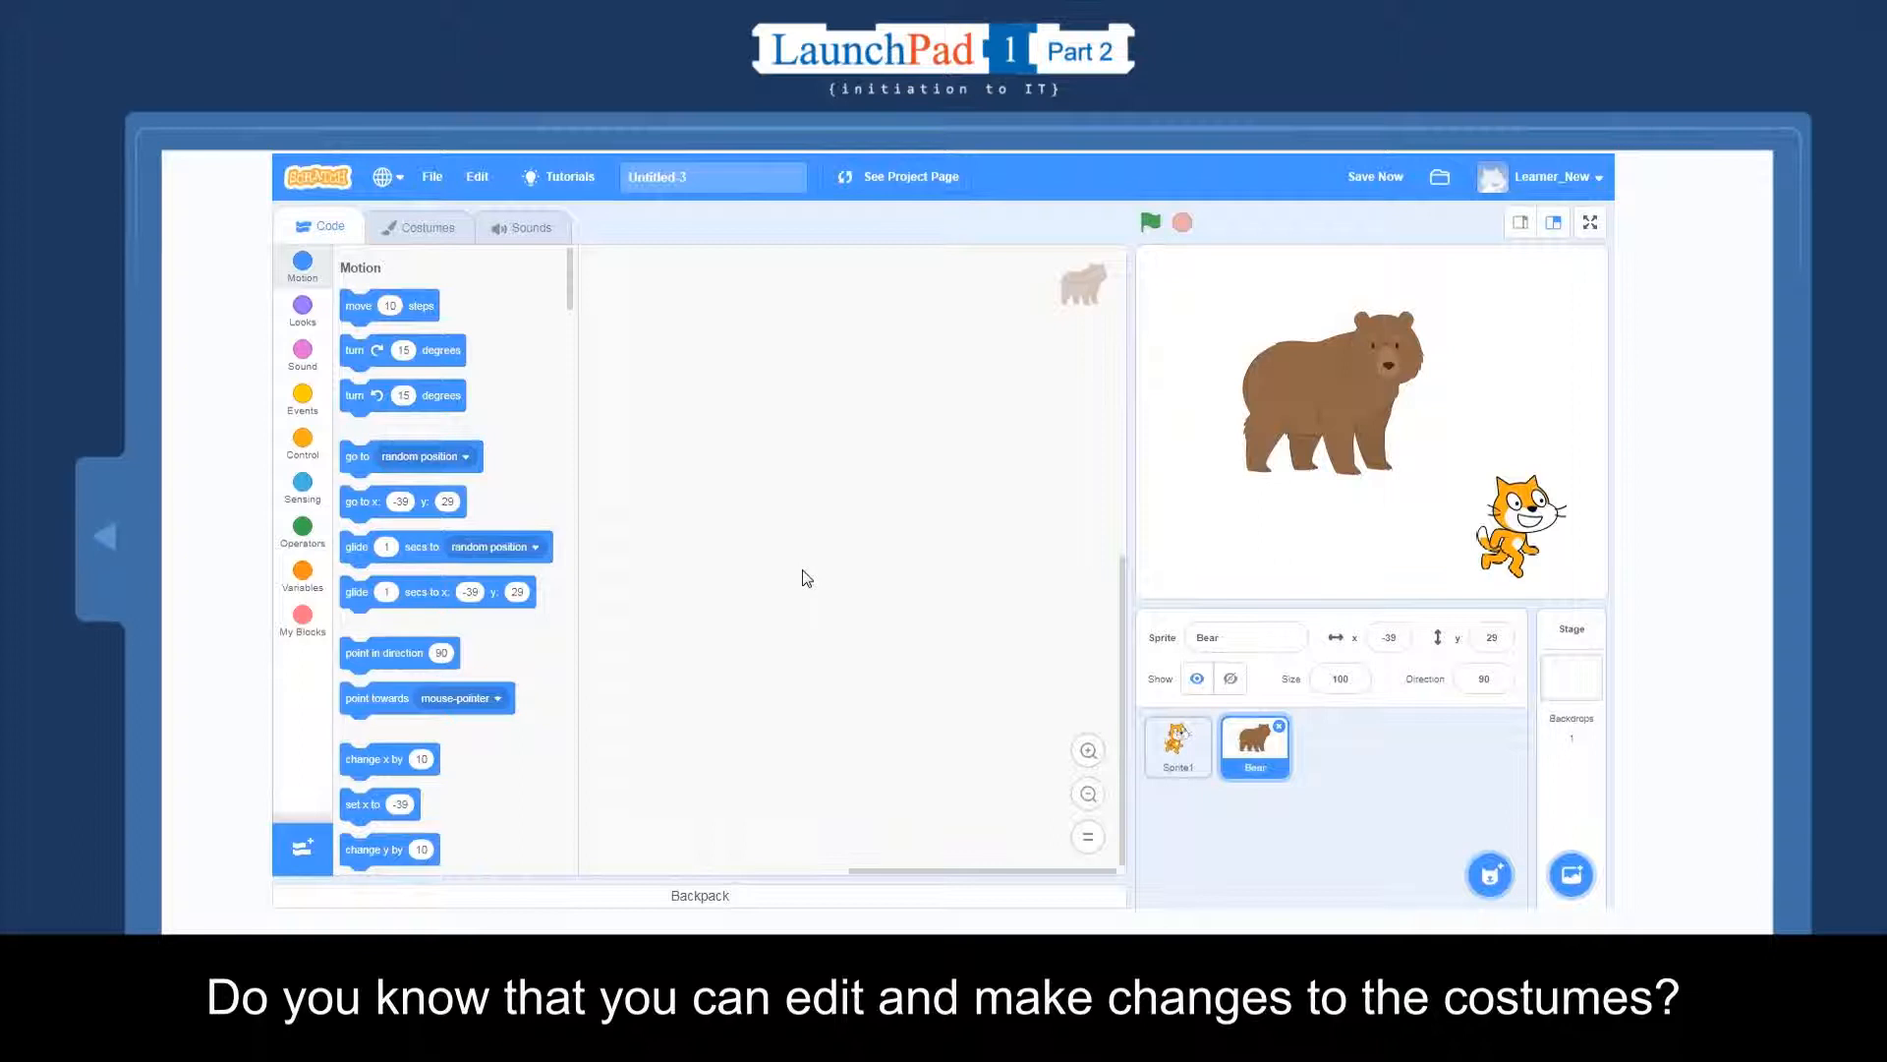
# Step: Create a blank sprite for painting and switch back to the cat sprite's second costume
pyautogui.moveTo(1490, 874)
pyautogui.click(1504, 717)
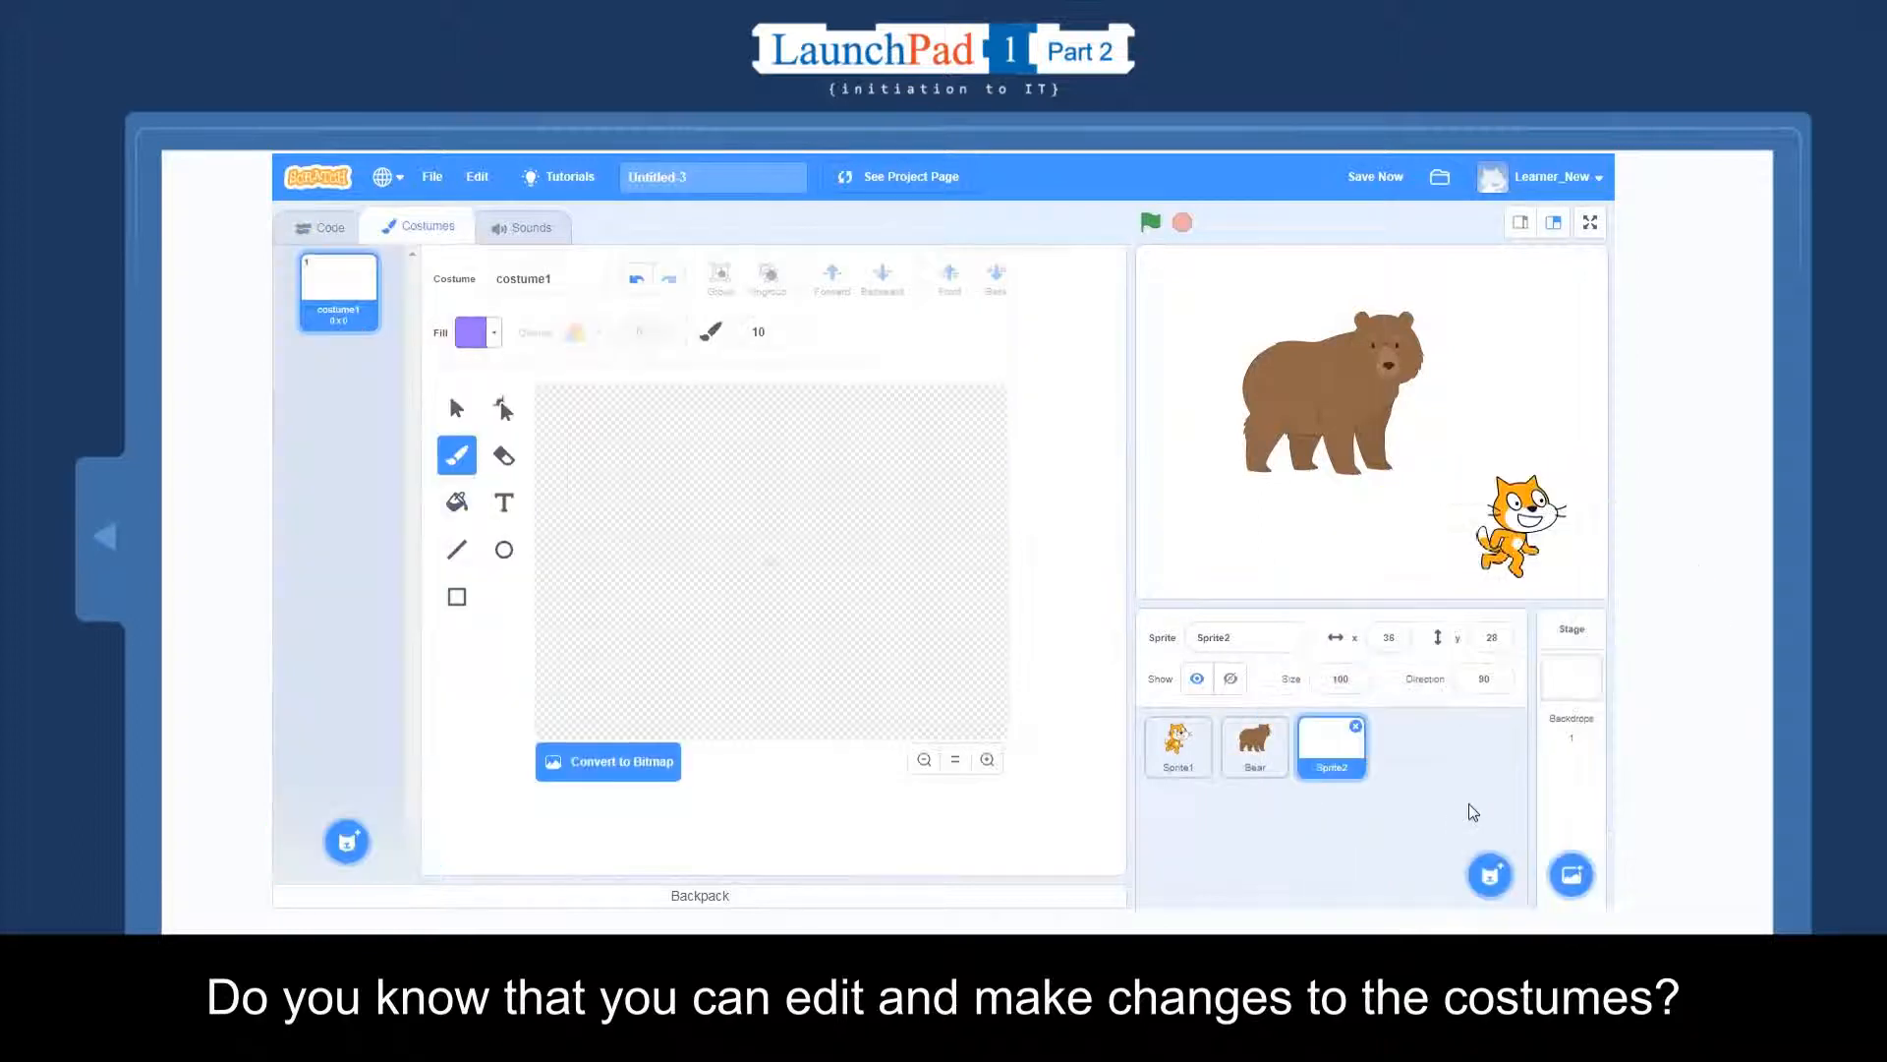
pyautogui.click(1172, 775)
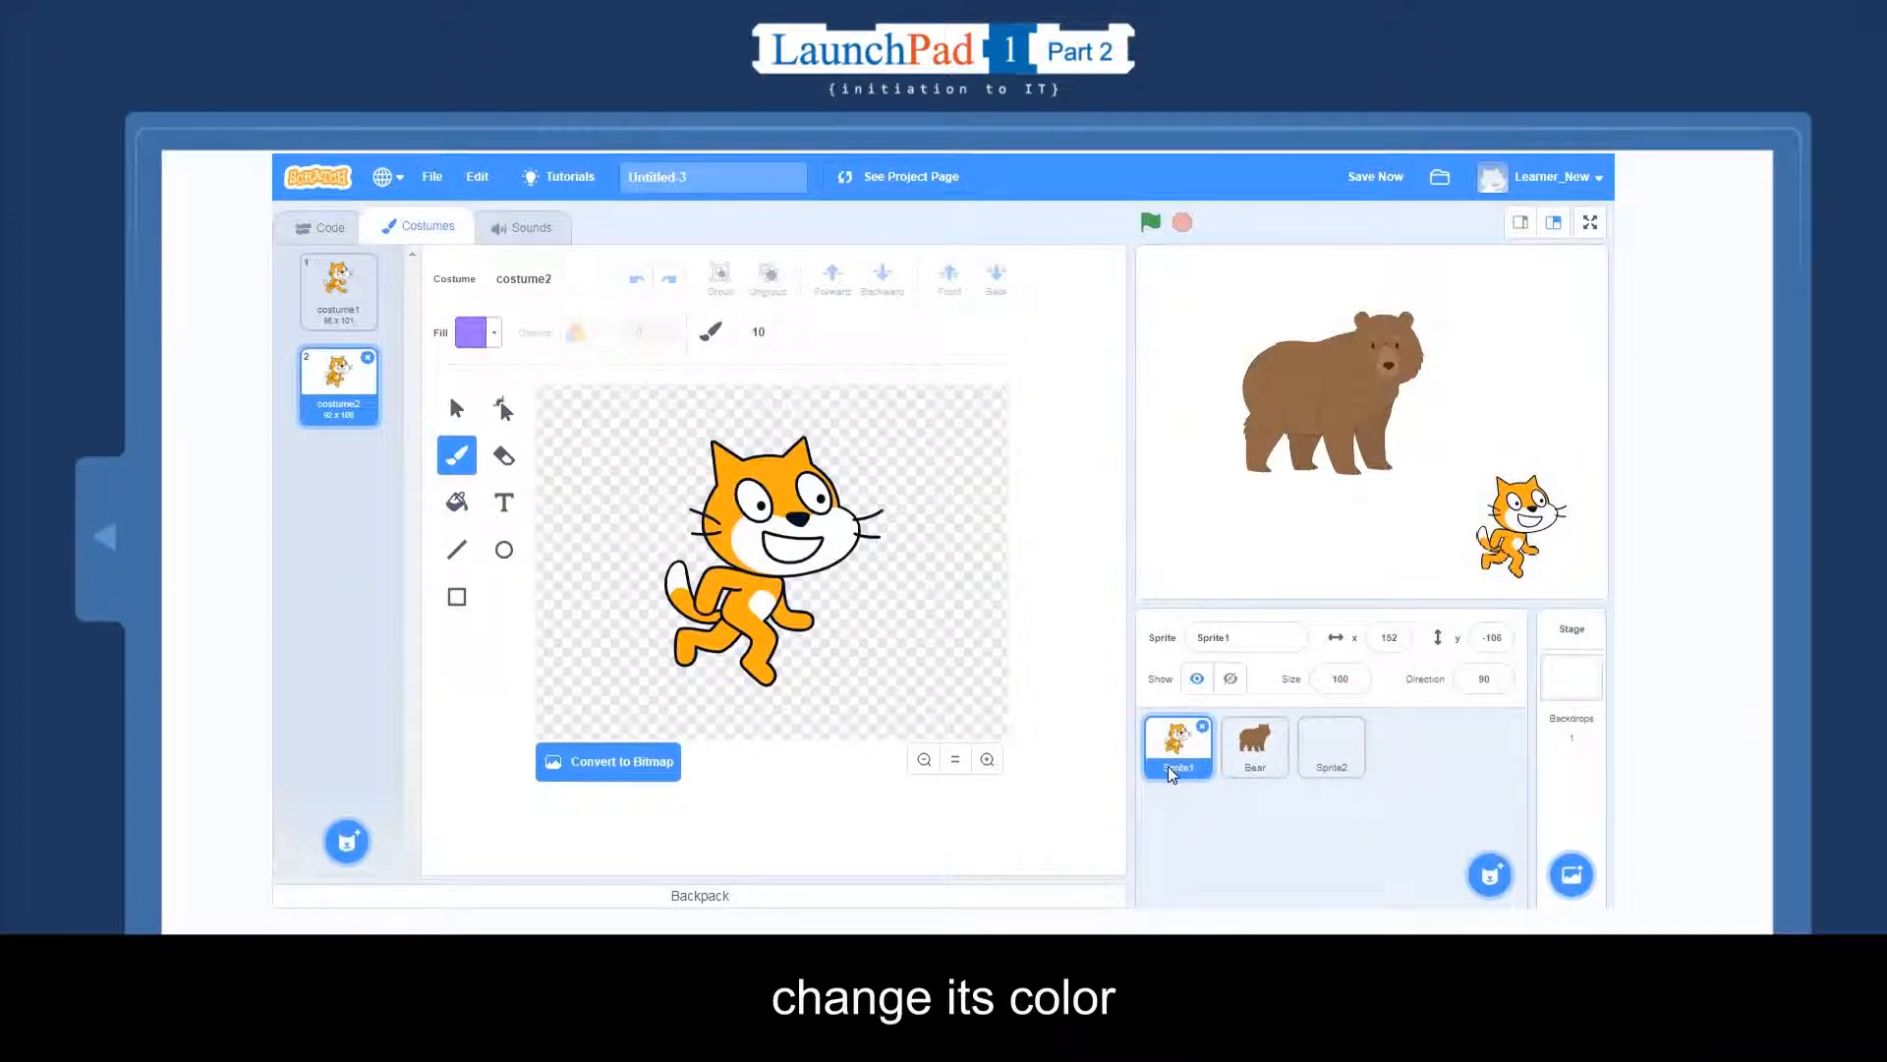
# Step: Recolour the orange parts of the cat costume, including head, body, limbs and tail, with the purple fill
pyautogui.click(459, 507)
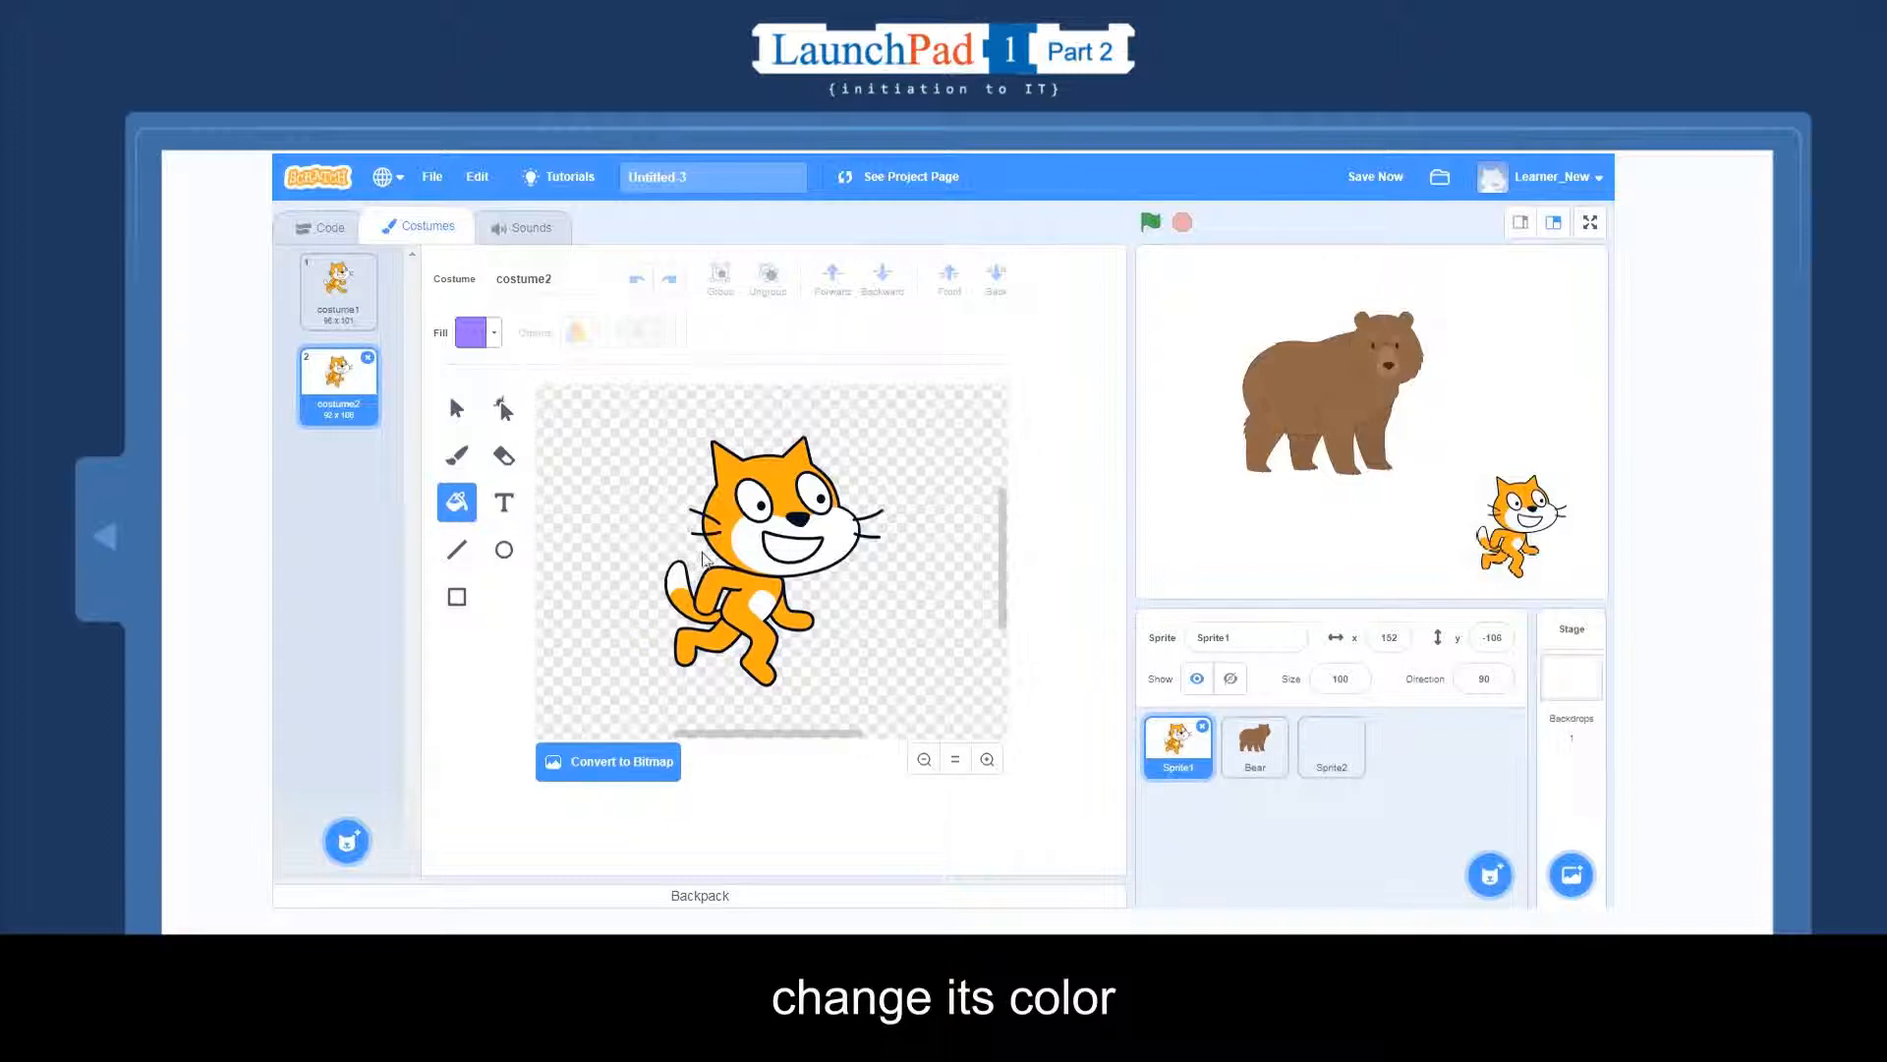
pyautogui.click(725, 526)
pyautogui.click(724, 580)
pyautogui.click(747, 618)
pyautogui.click(797, 619)
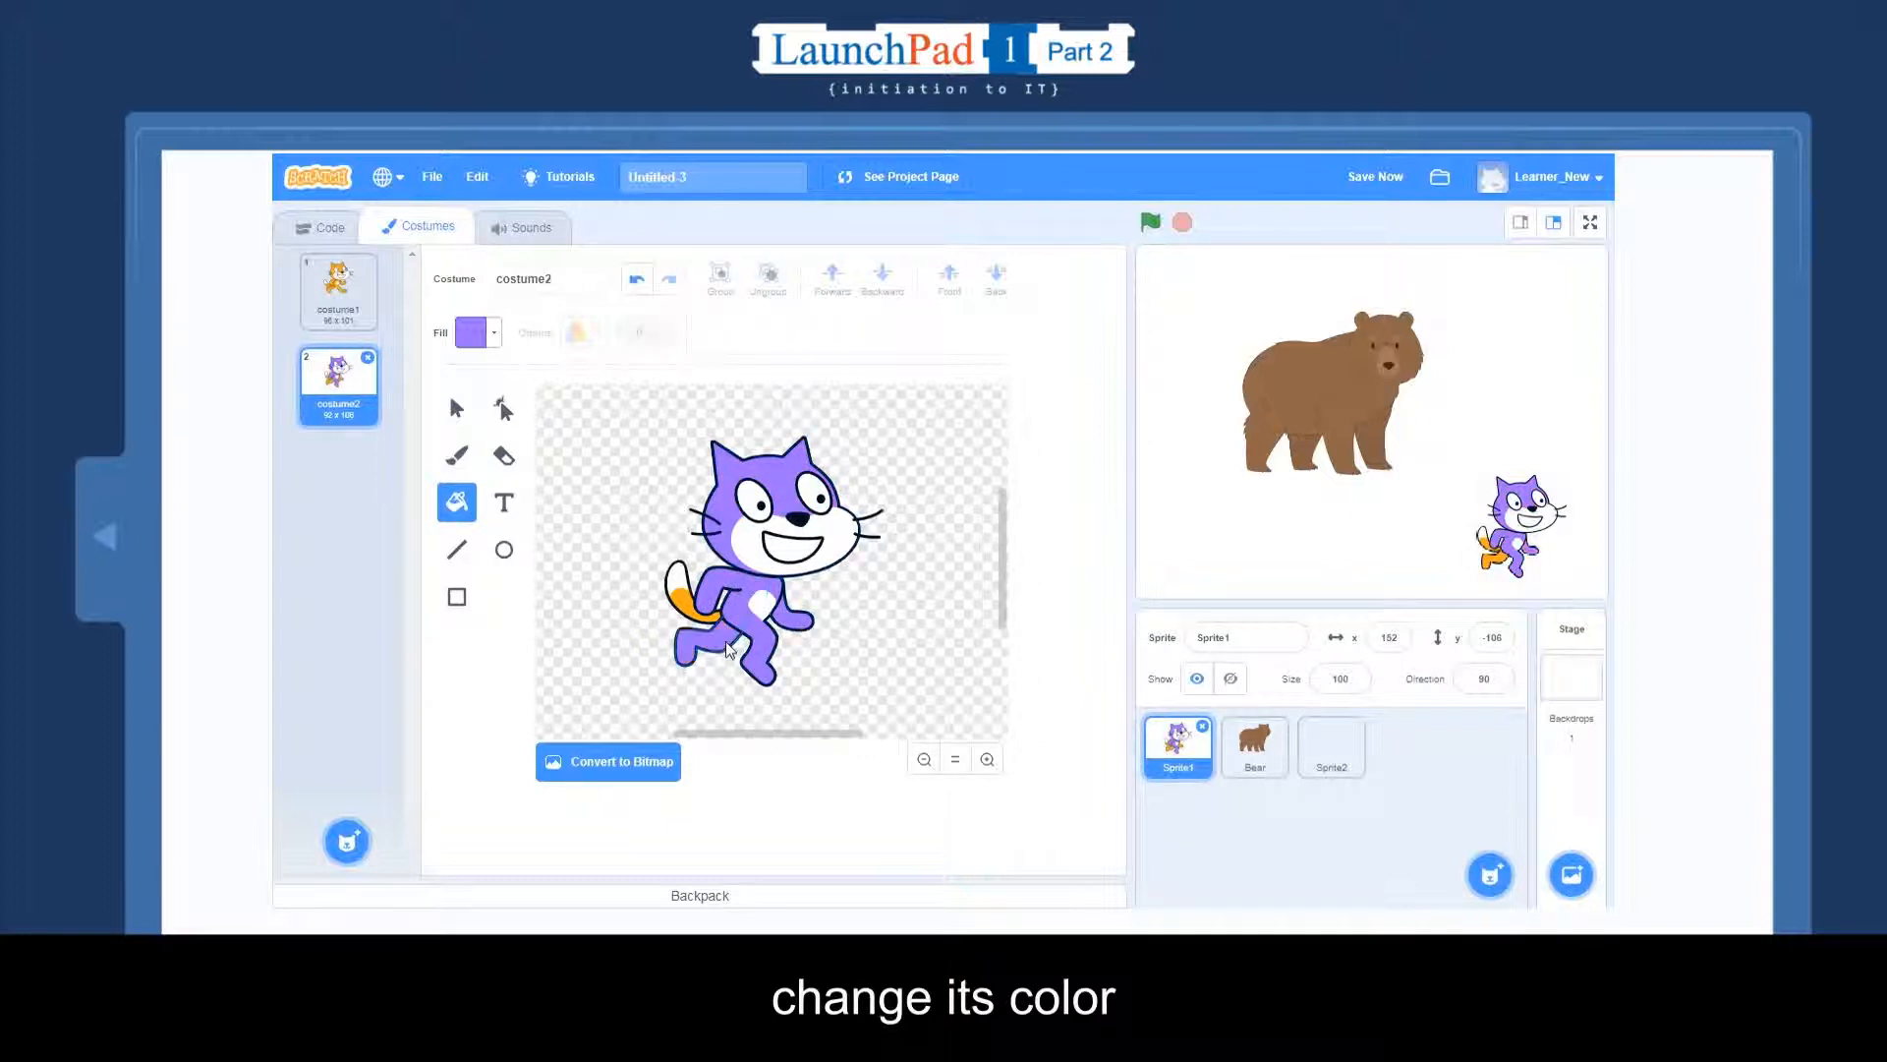
pyautogui.click(690, 604)
# Step: Delete the whole cat drawing from costume2
pyautogui.click(456, 407)
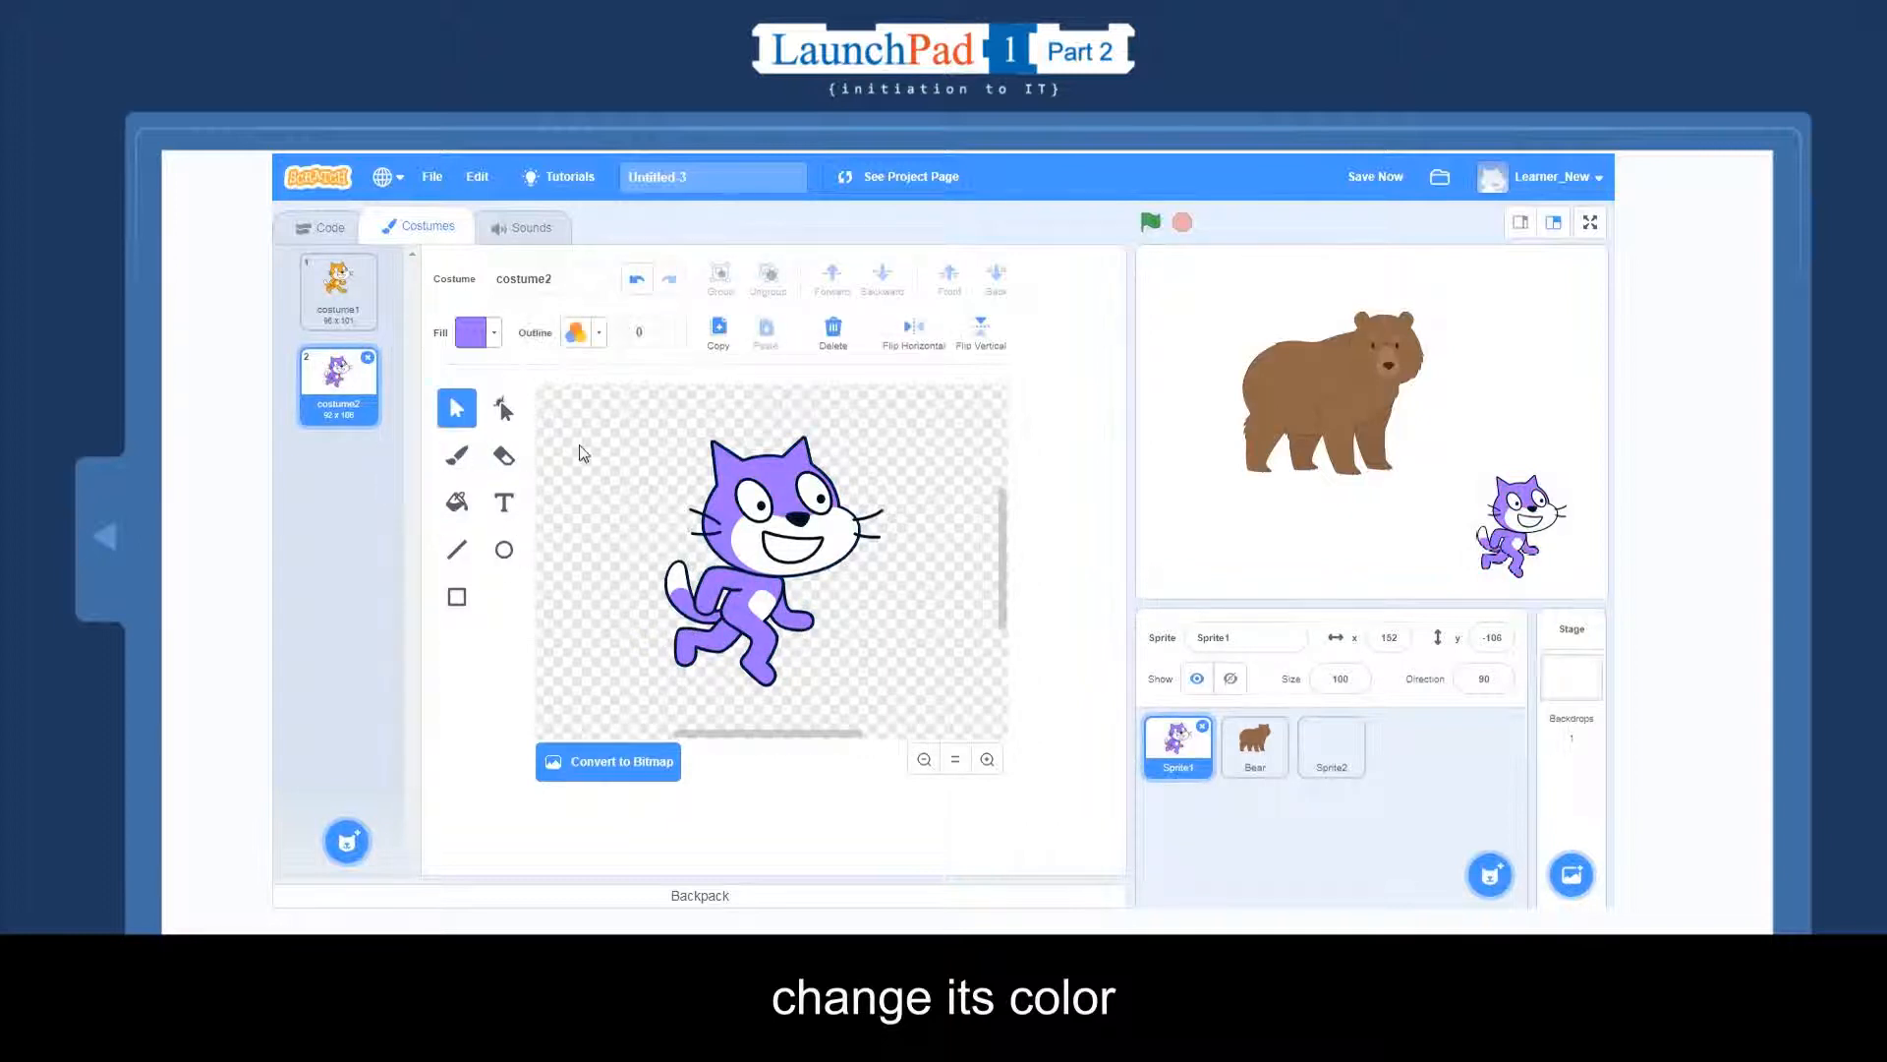
pyautogui.click(842, 620)
pyautogui.press('Delete')
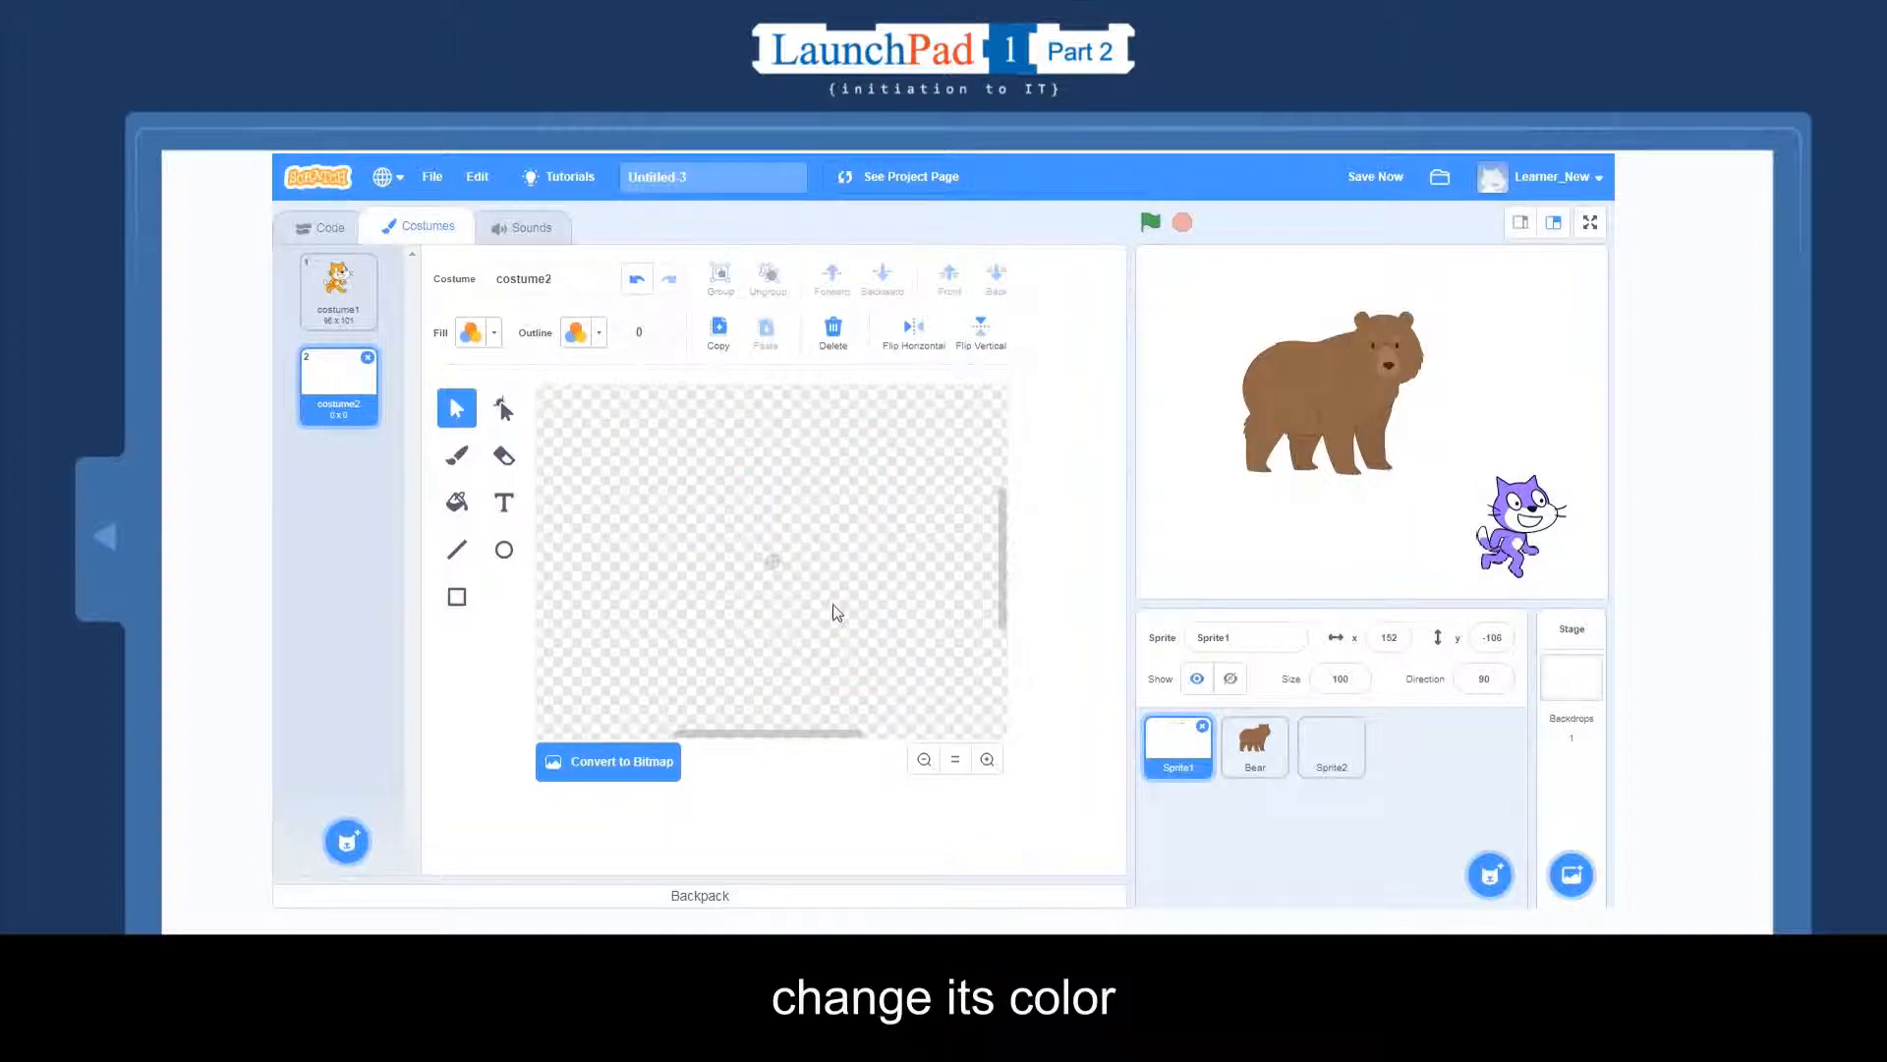
# Step: Paint a large purple round face with eyes, a mouth and ears in costume2 using the size 10 brush
pyautogui.click(456, 455)
pyautogui.moveTo(649, 460)
pyautogui.mouseDown()
pyautogui.moveTo(746, 426)
pyautogui.moveTo(717, 662)
pyautogui.moveTo(651, 450)
pyautogui.mouseUp()
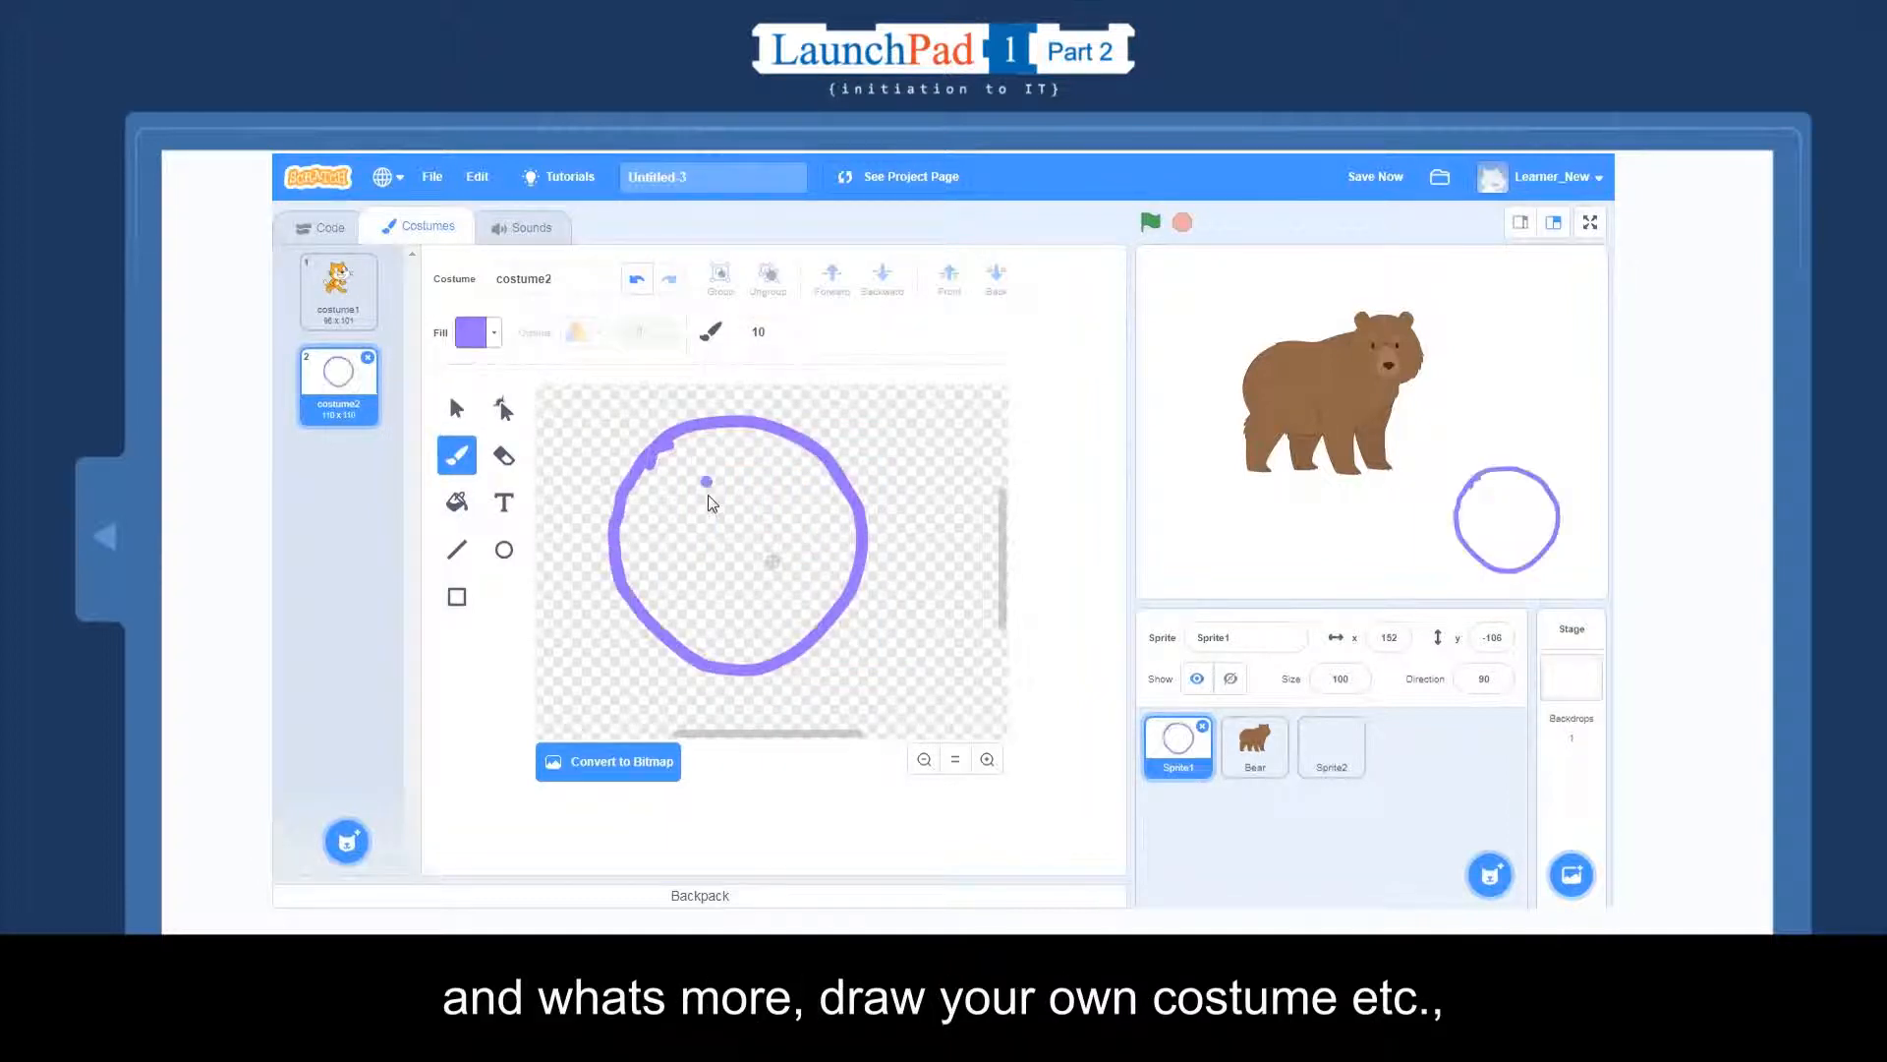
pyautogui.click(659, 540)
pyautogui.click(752, 487)
pyautogui.click(721, 545)
pyautogui.moveTo(692, 600); pyautogui.dragTo(796, 537)
pyautogui.moveTo(836, 462)
pyautogui.mouseDown()
pyautogui.moveTo(878, 417)
pyautogui.moveTo(855, 490)
pyautogui.mouseUp()
pyautogui.moveTo(623, 588)
pyautogui.mouseDown()
pyautogui.moveTo(600, 594)
pyautogui.moveTo(652, 639)
pyautogui.mouseUp()
pyautogui.moveTo(713, 420); pyautogui.dragTo(618, 531)
pyautogui.moveTo(621, 513); pyautogui.dragTo(644, 490)
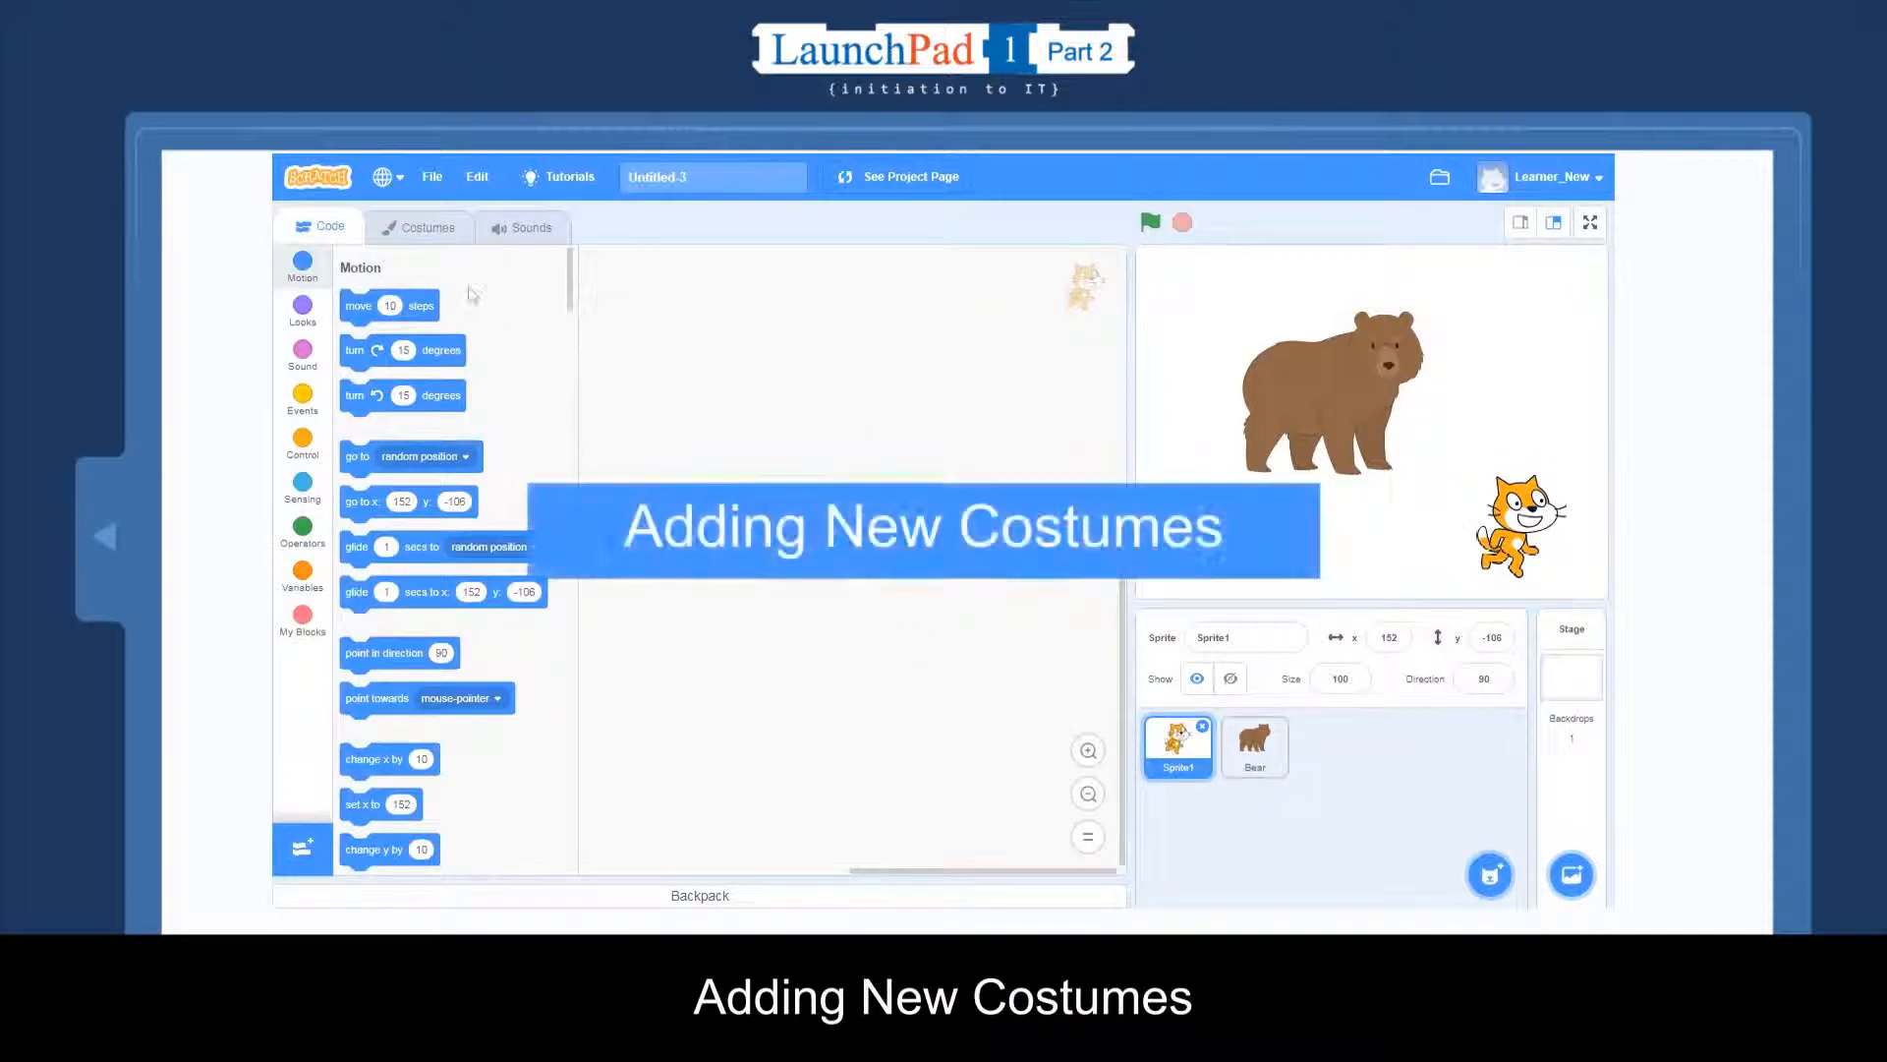
# Step: Add the Cat Flying-a costume from the costume library's Animals category to the cat sprite, and switch back to costume2
pyautogui.click(432, 227)
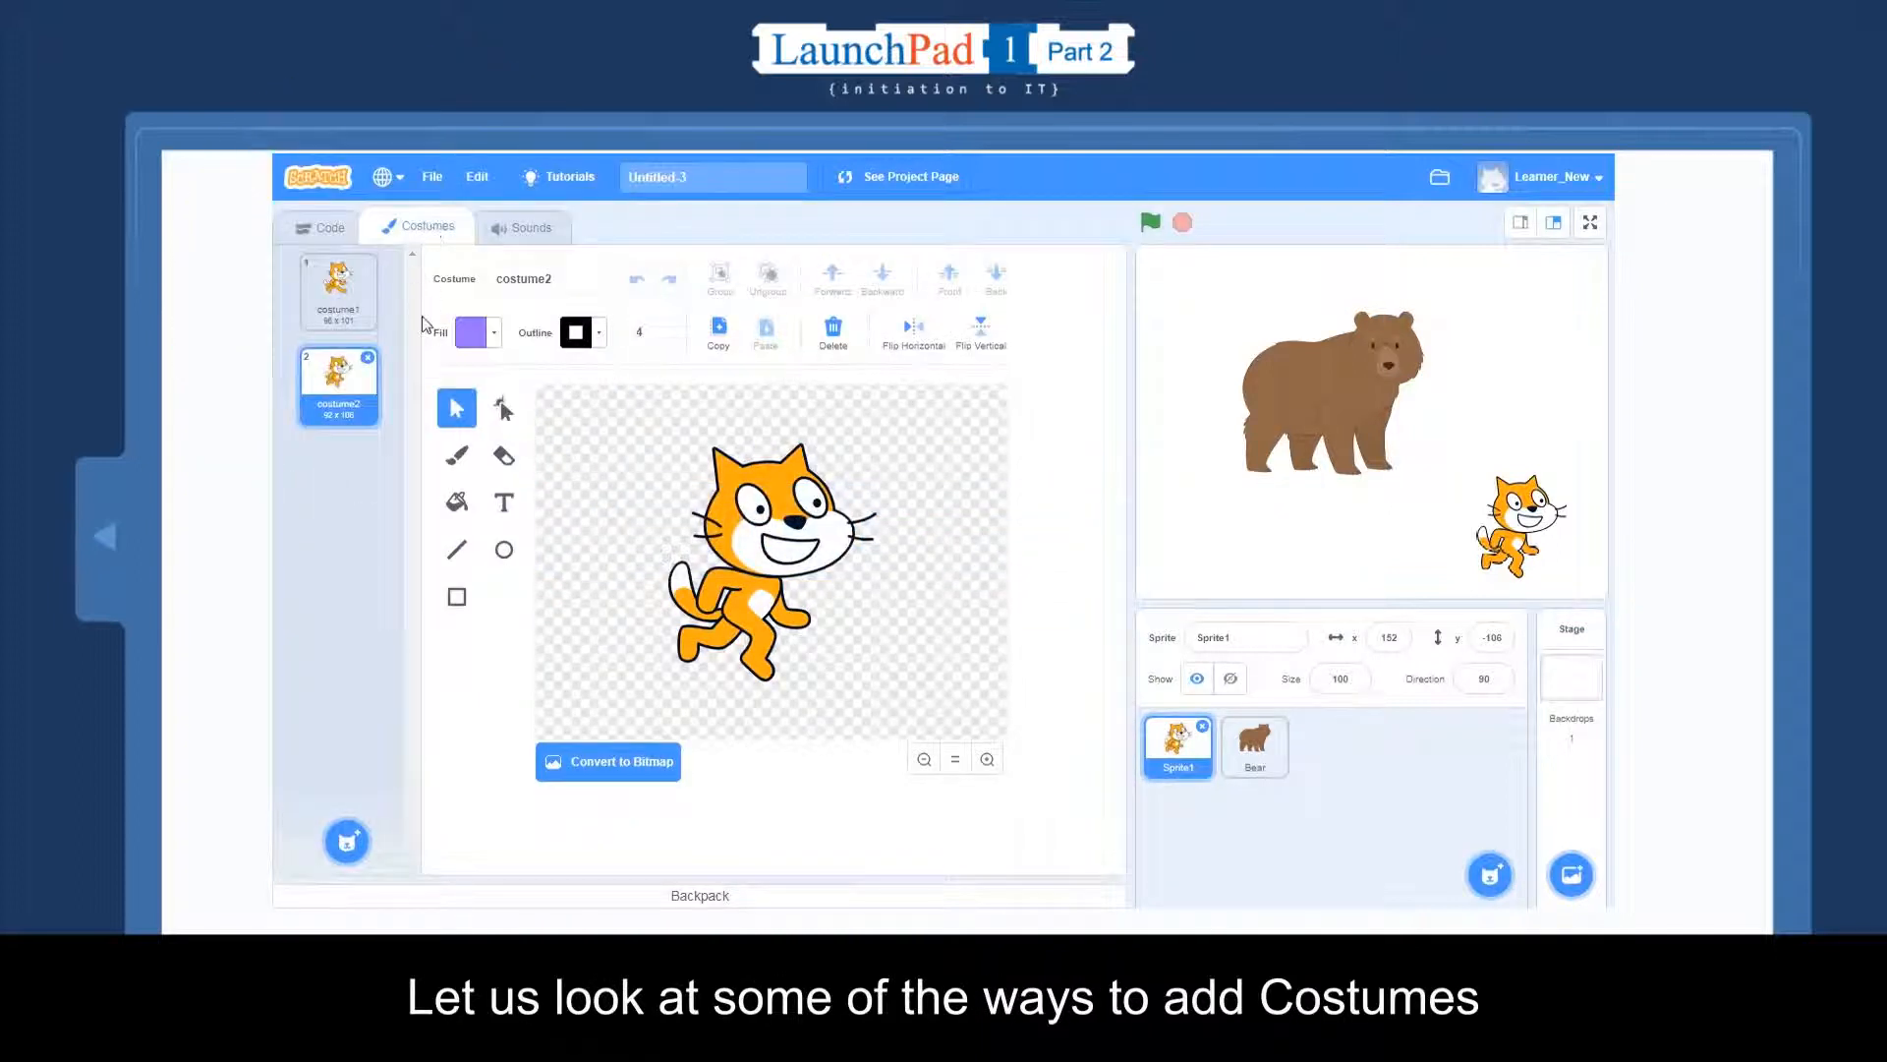
pyautogui.moveTo(346, 837)
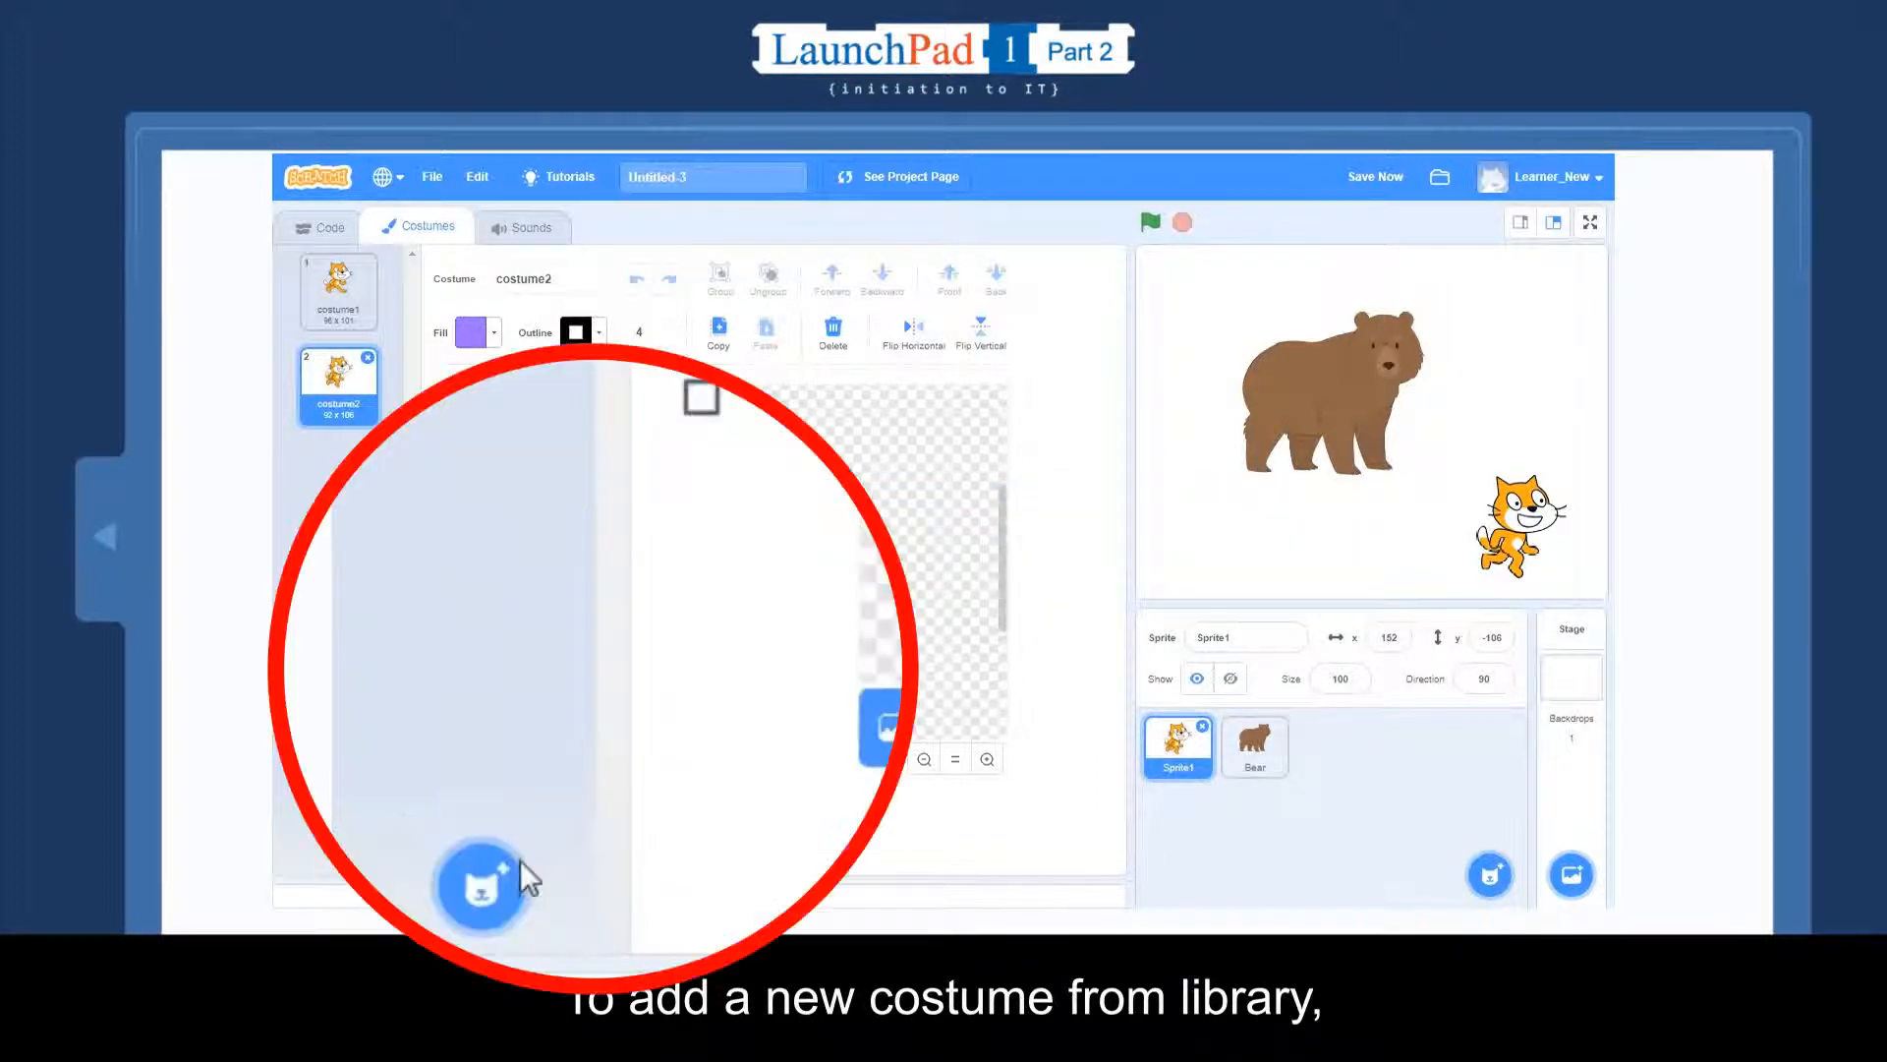
pyautogui.moveTo(512, 878)
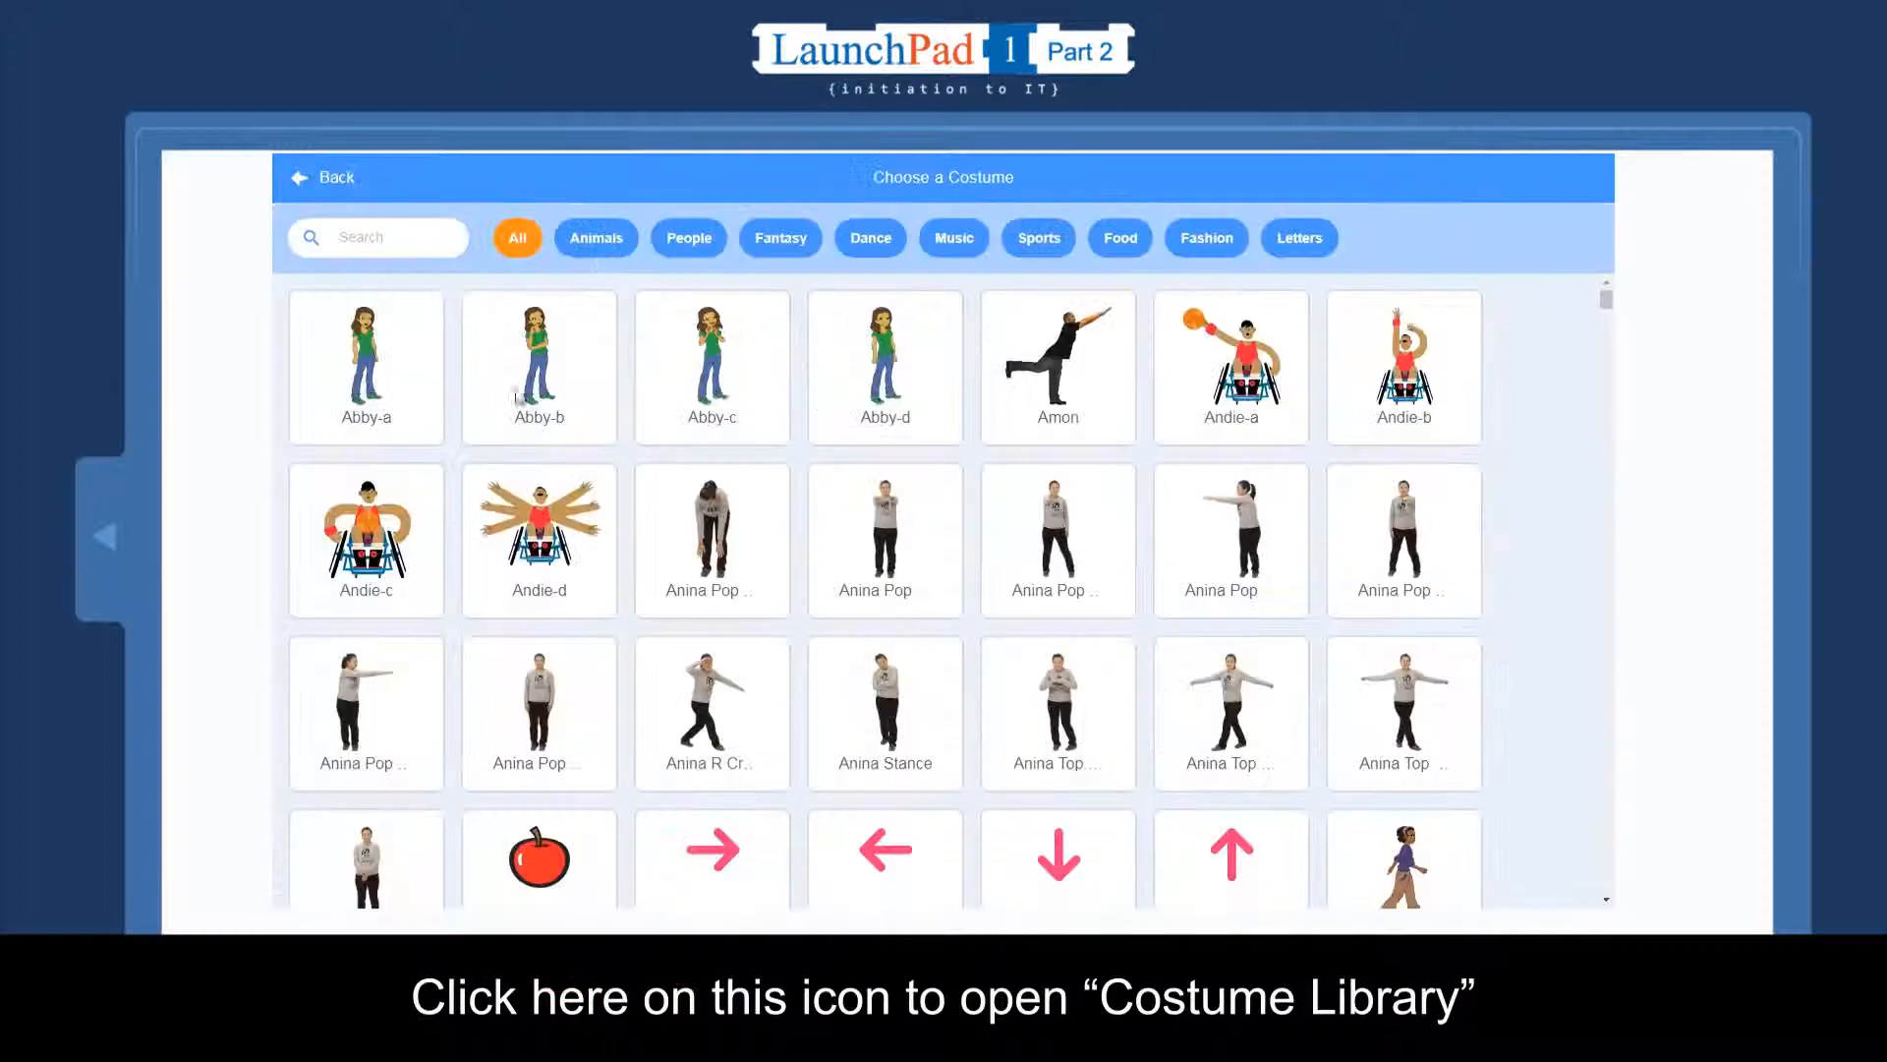
pyautogui.click(485, 810)
pyautogui.click(595, 239)
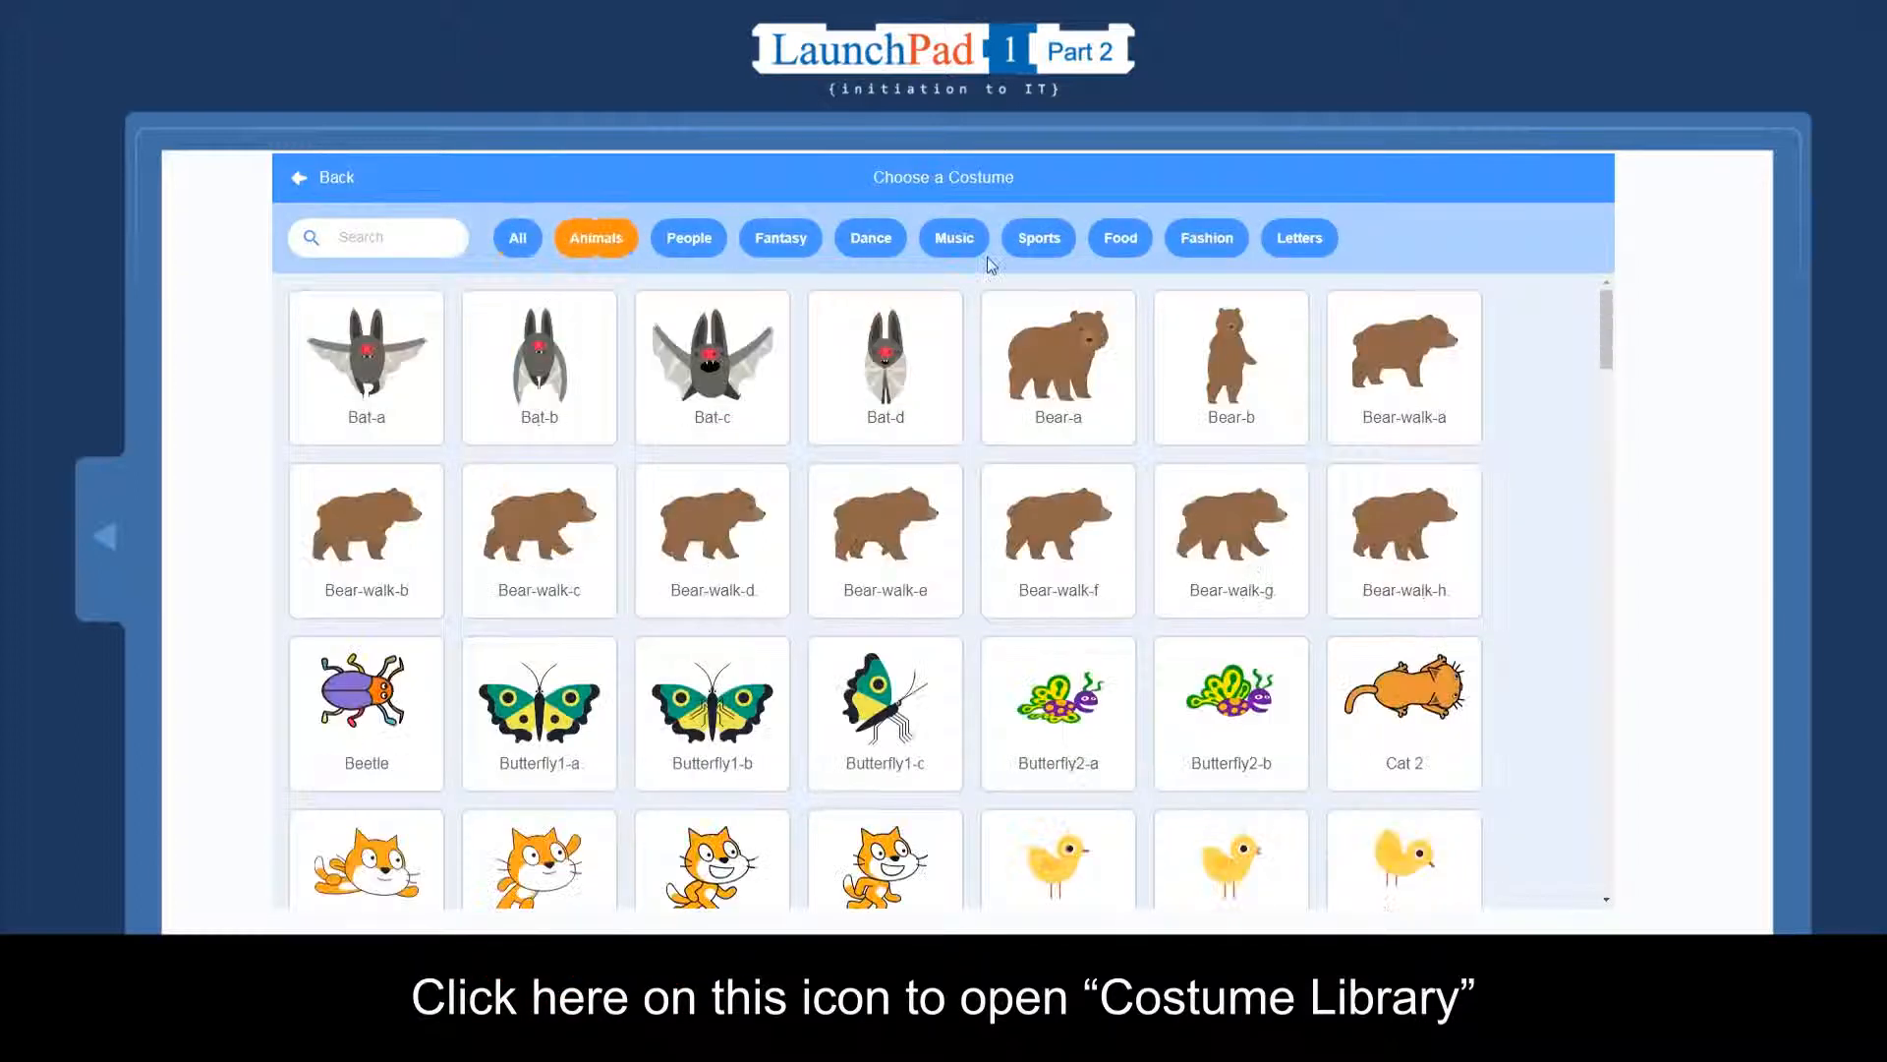
pyautogui.scroll(-3, 929, 506)
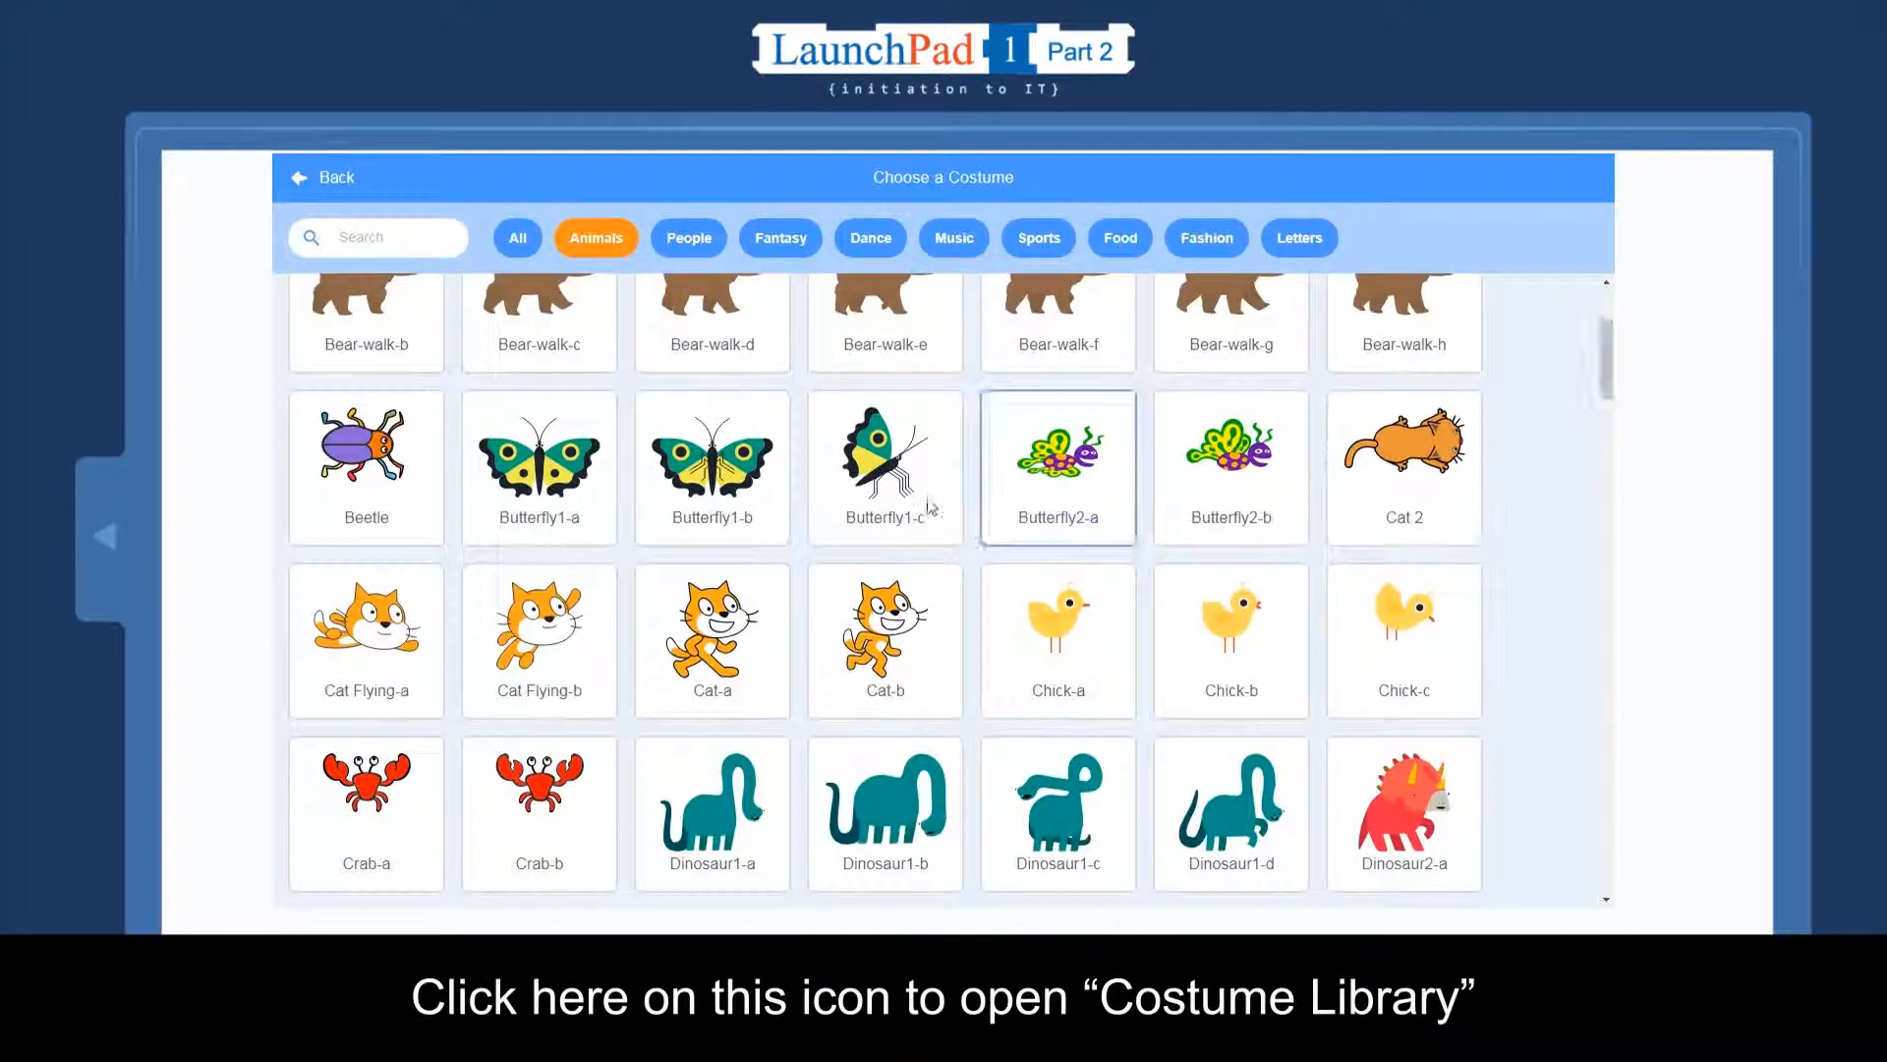
pyautogui.click(437, 591)
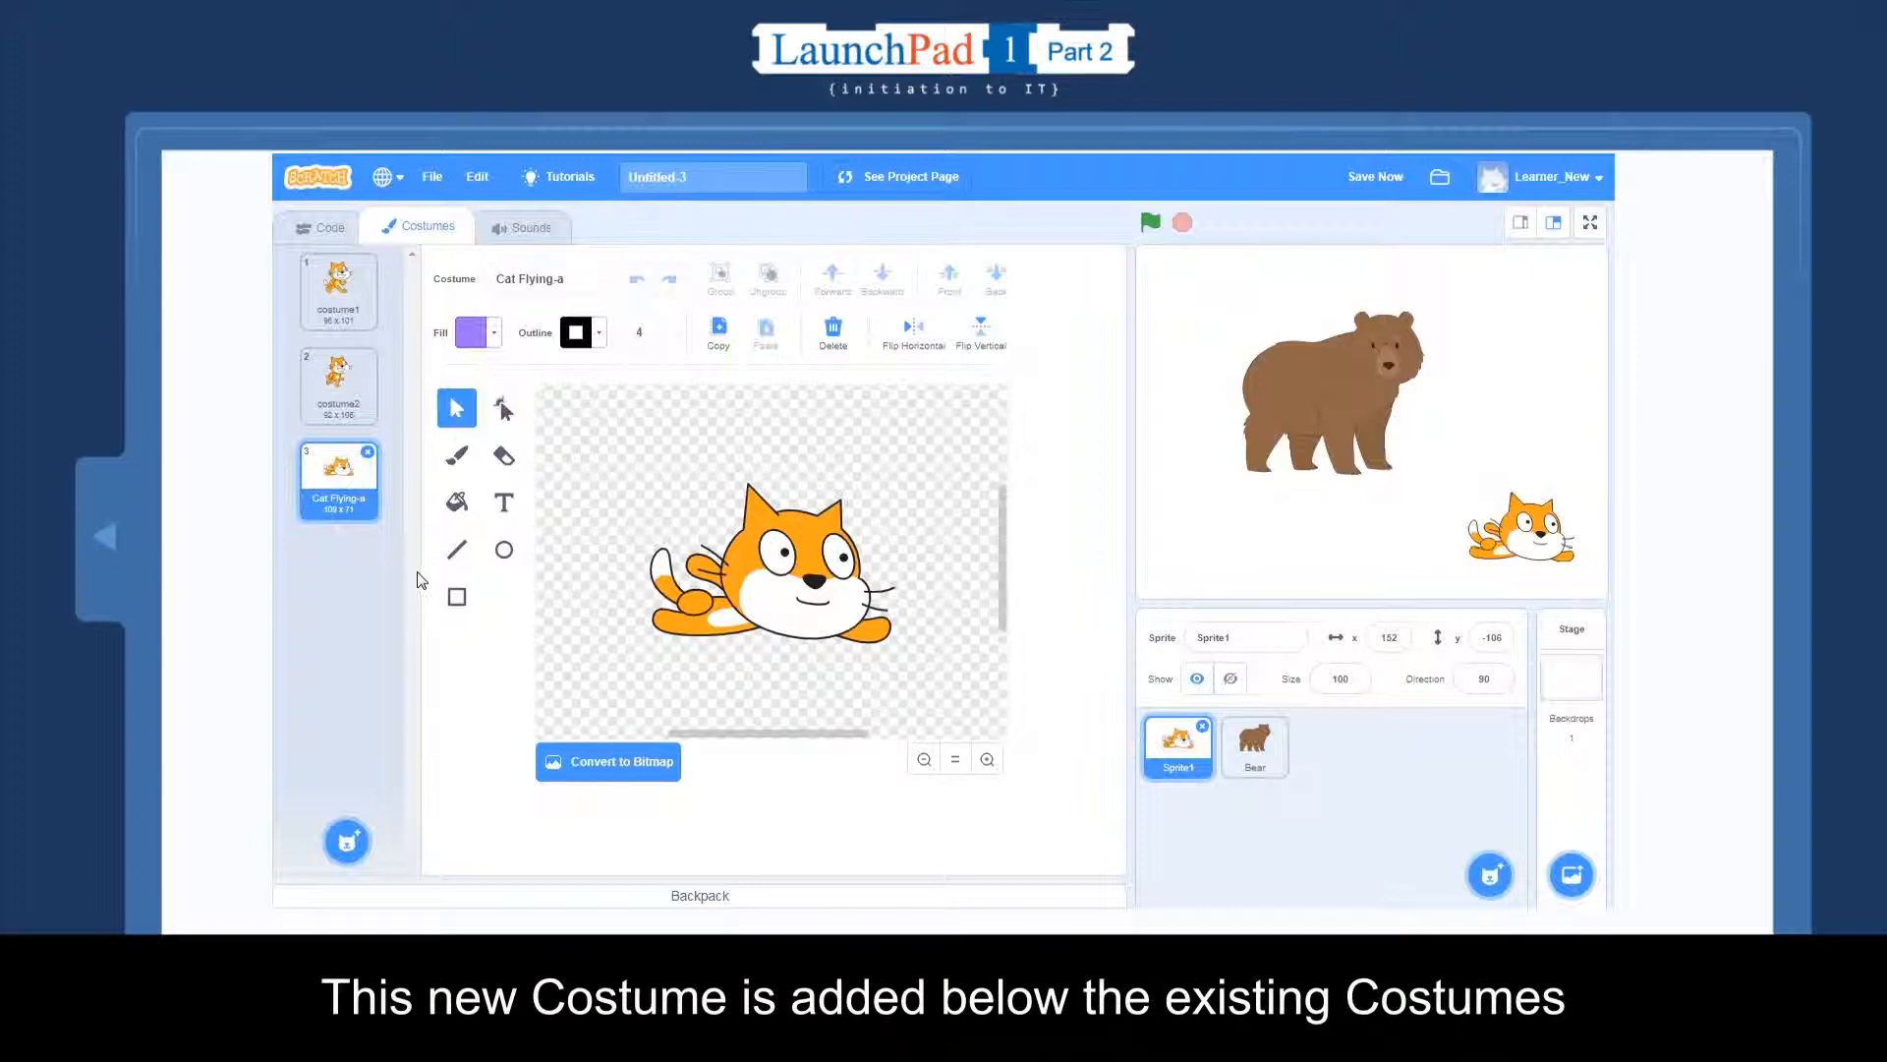
pyautogui.click(359, 297)
pyautogui.click(339, 384)
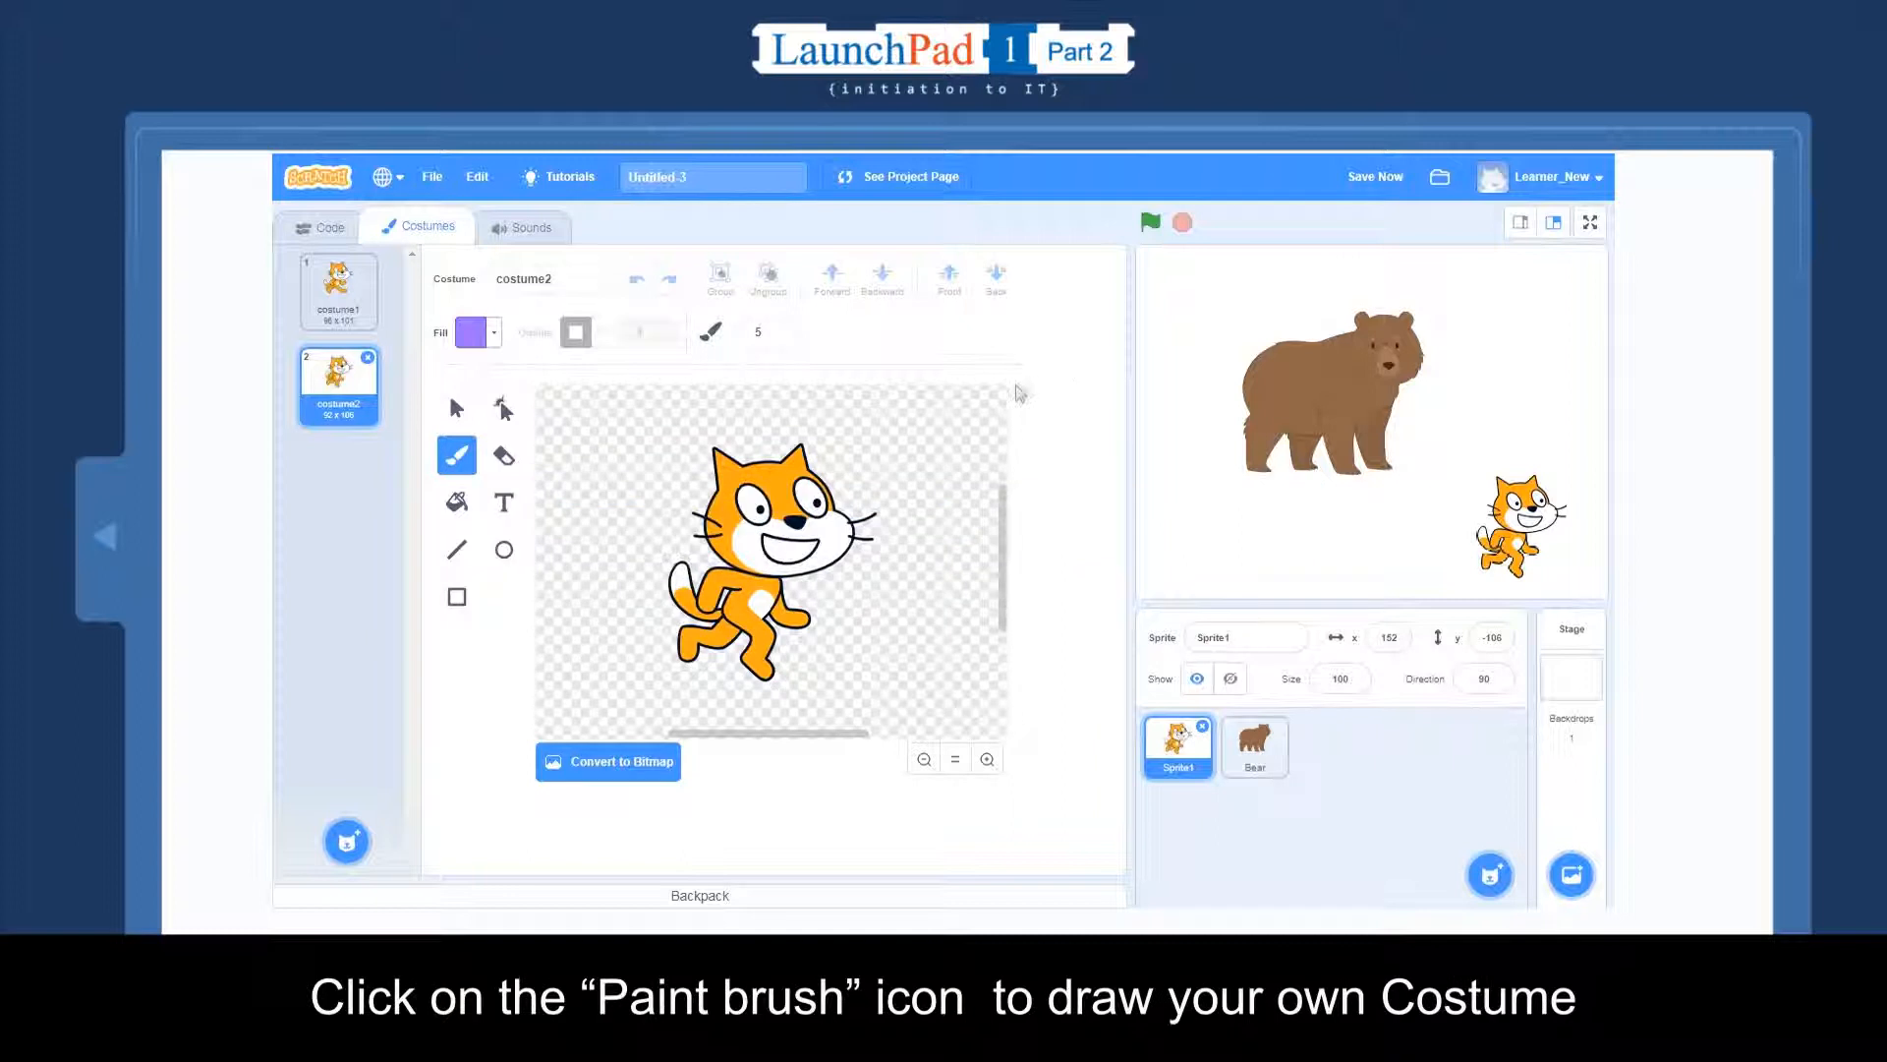
# Step: Paint a new costume for the cat sprite: a purple round face with two eyes, a smile and two ears, brush size 5
pyautogui.moveTo(344, 834)
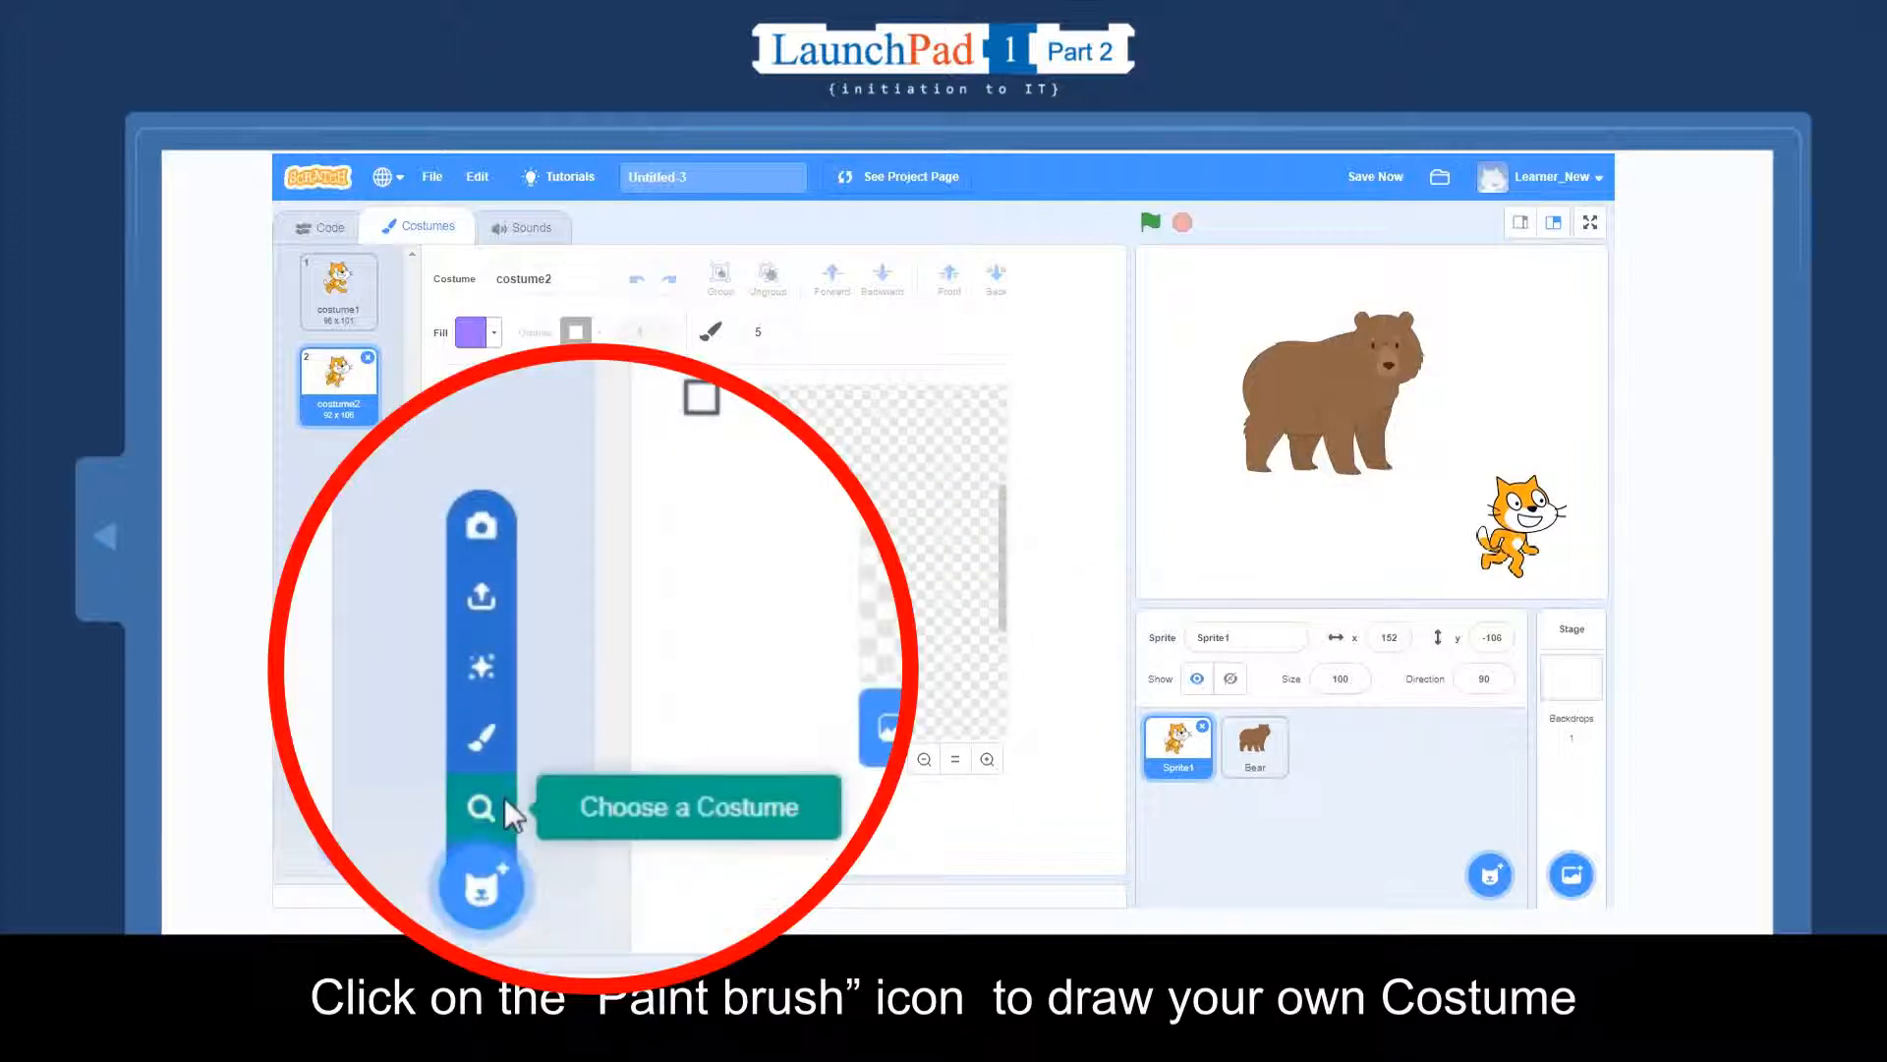
pyautogui.click(349, 765)
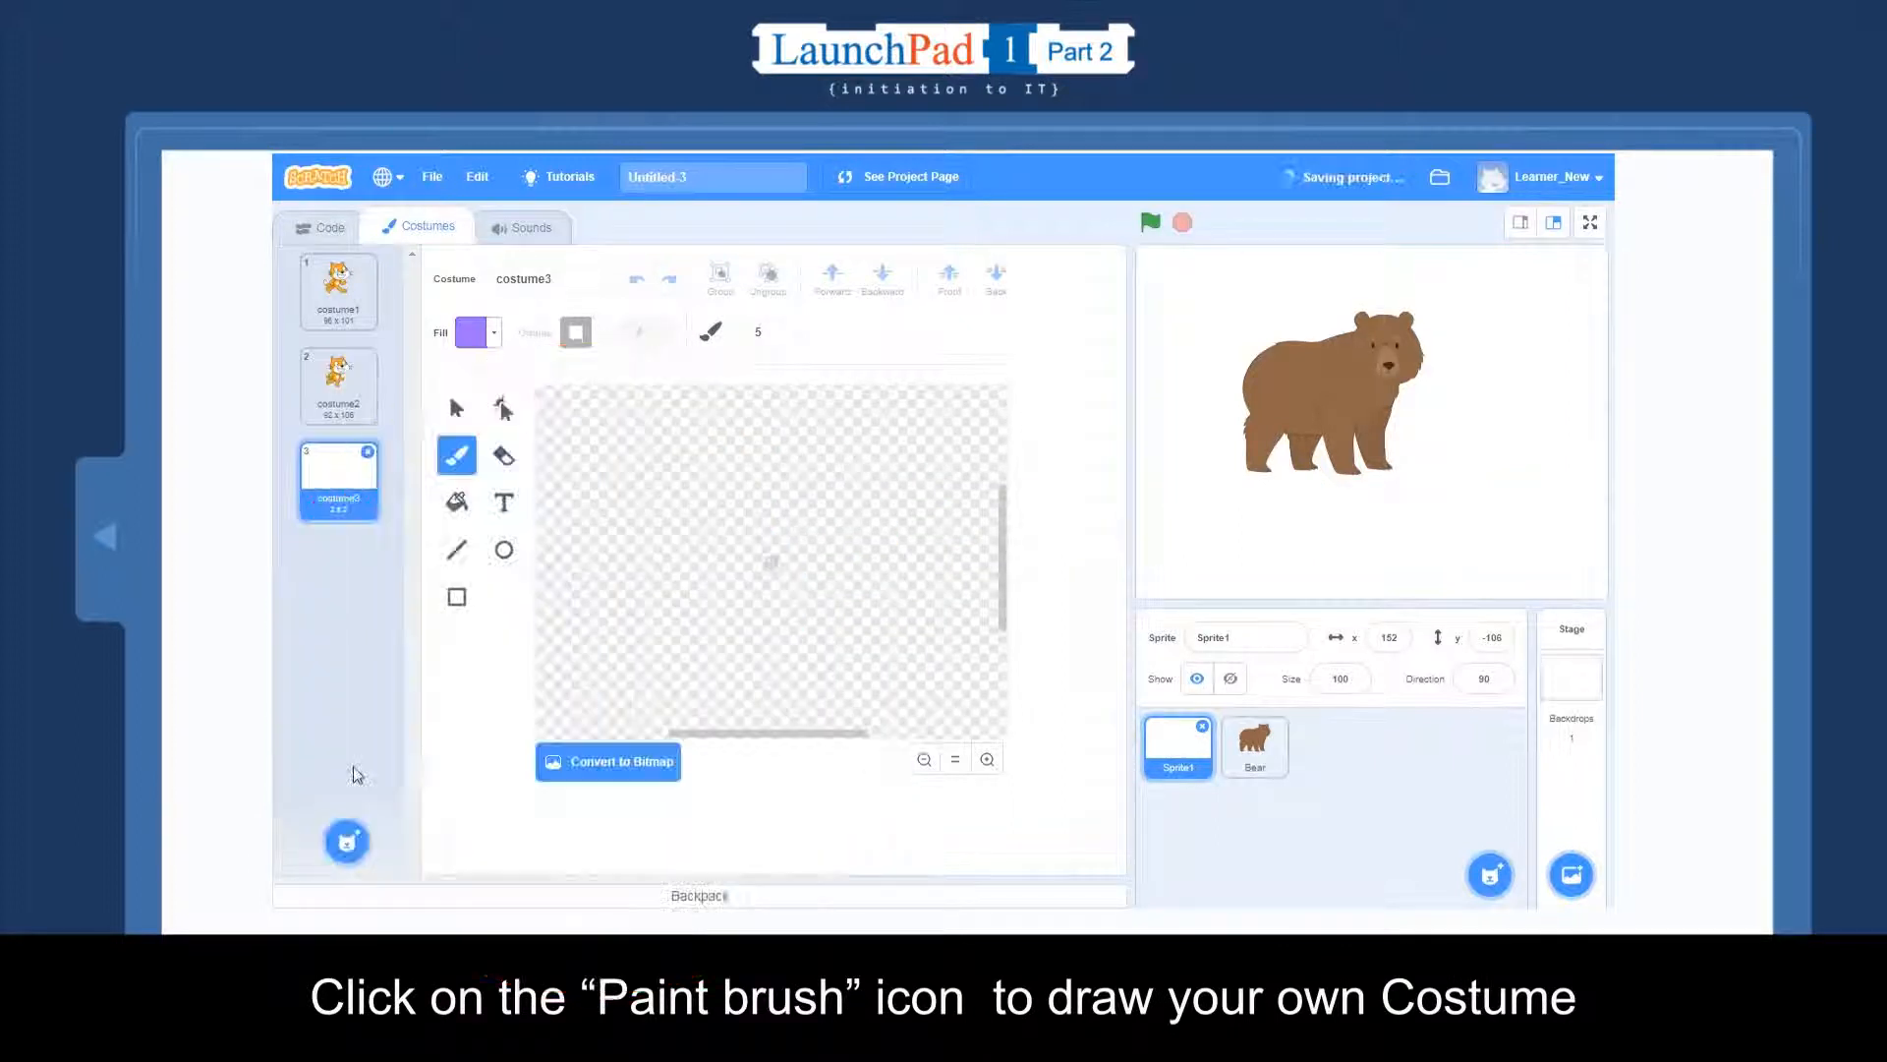
pyautogui.moveTo(651, 468)
pyautogui.mouseDown()
pyautogui.moveTo(699, 417)
pyautogui.moveTo(661, 439)
pyautogui.moveTo(673, 476)
pyautogui.mouseUp()
pyautogui.moveTo(726, 452); pyautogui.dragTo(731, 452)
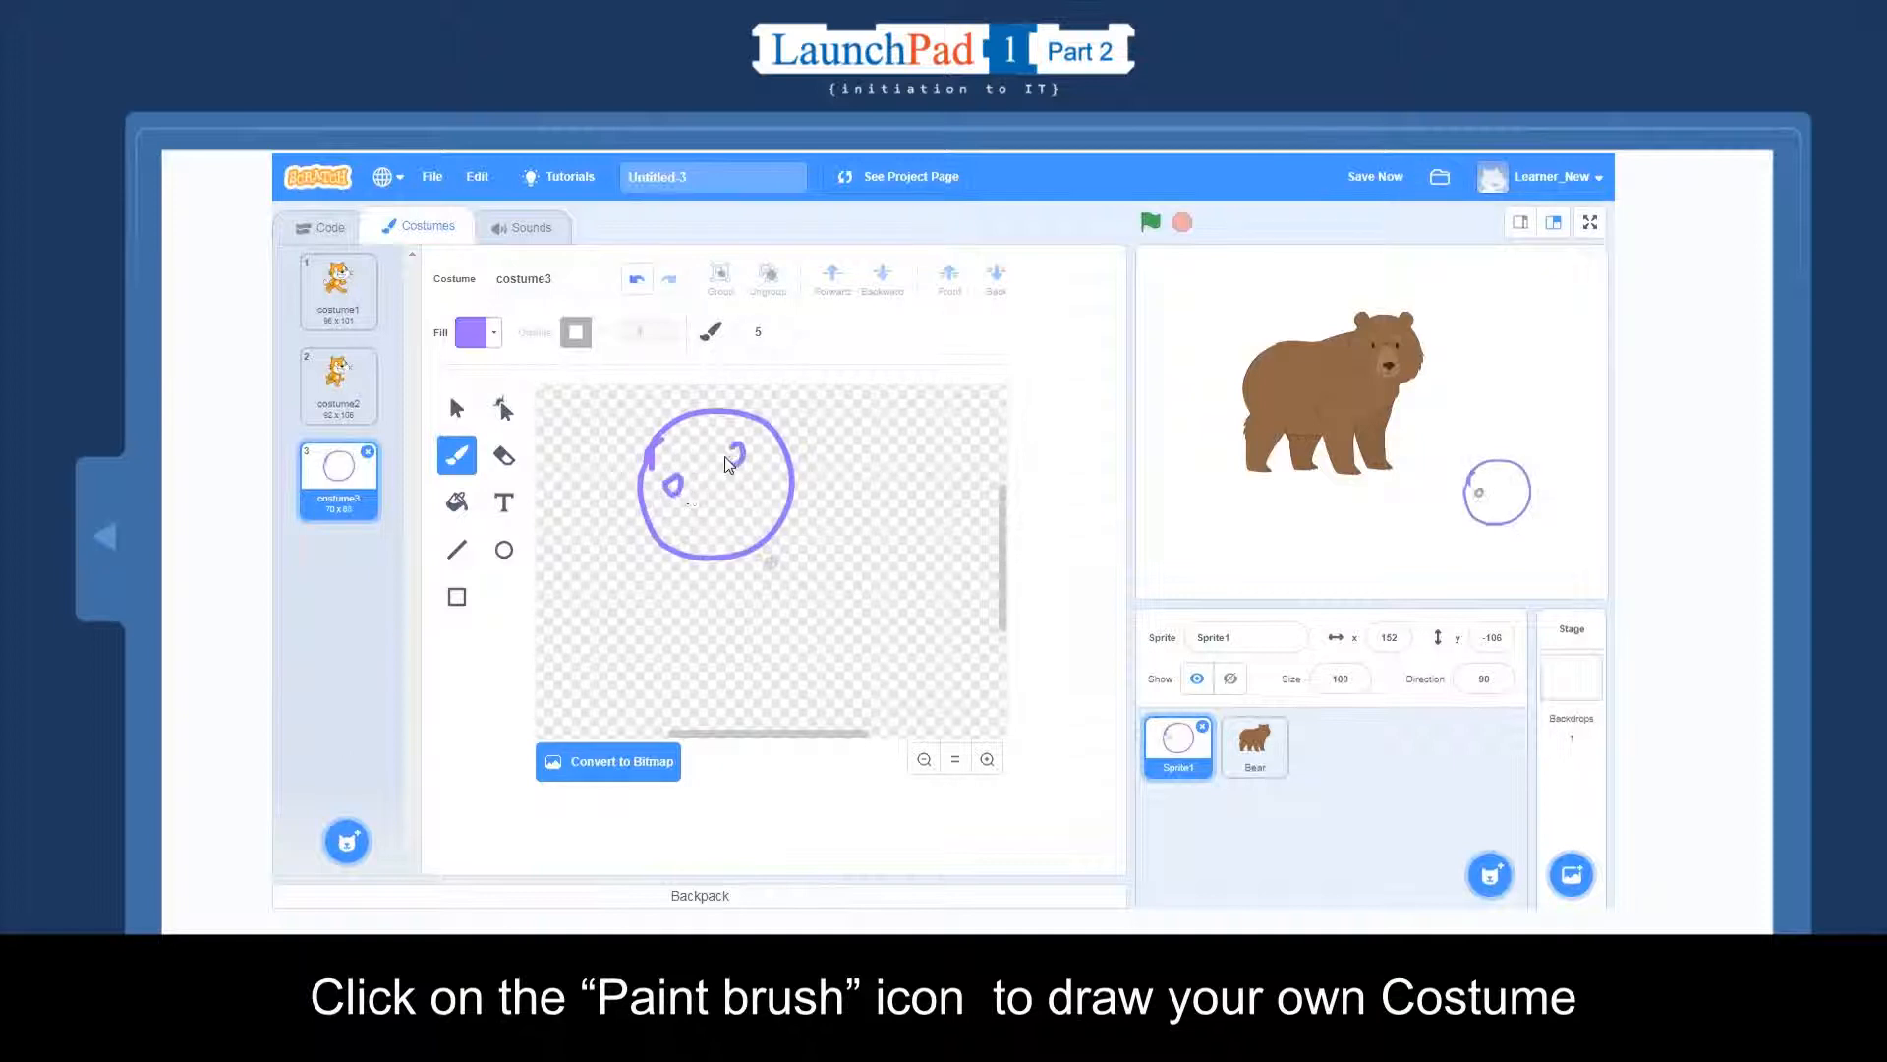
pyautogui.moveTo(687, 517); pyautogui.dragTo(753, 493)
pyautogui.moveTo(777, 428); pyautogui.dragTo(792, 453)
pyautogui.moveTo(644, 507); pyautogui.dragTo(647, 532)
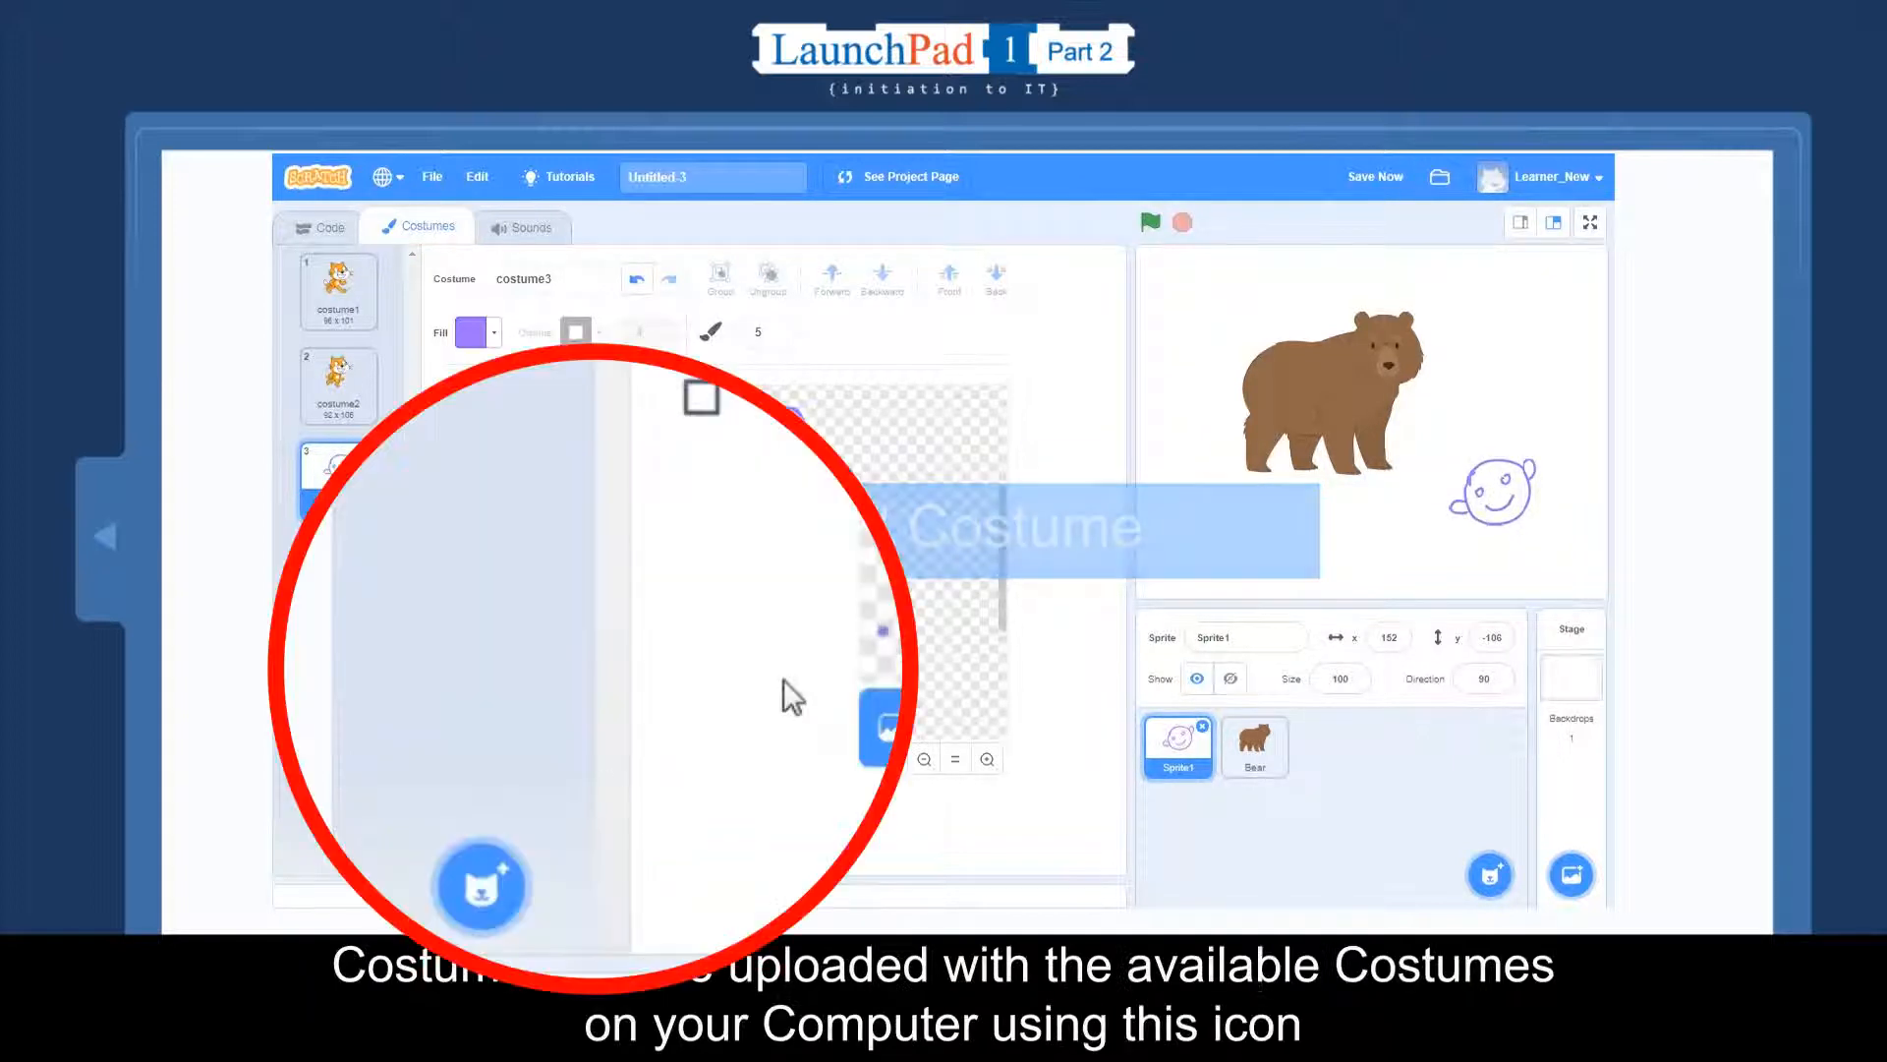
# Step: Upload Squirrel_Normal_pose.png from the Squirrel_Library folder as a new costume for Sprite1
pyautogui.moveTo(356, 837)
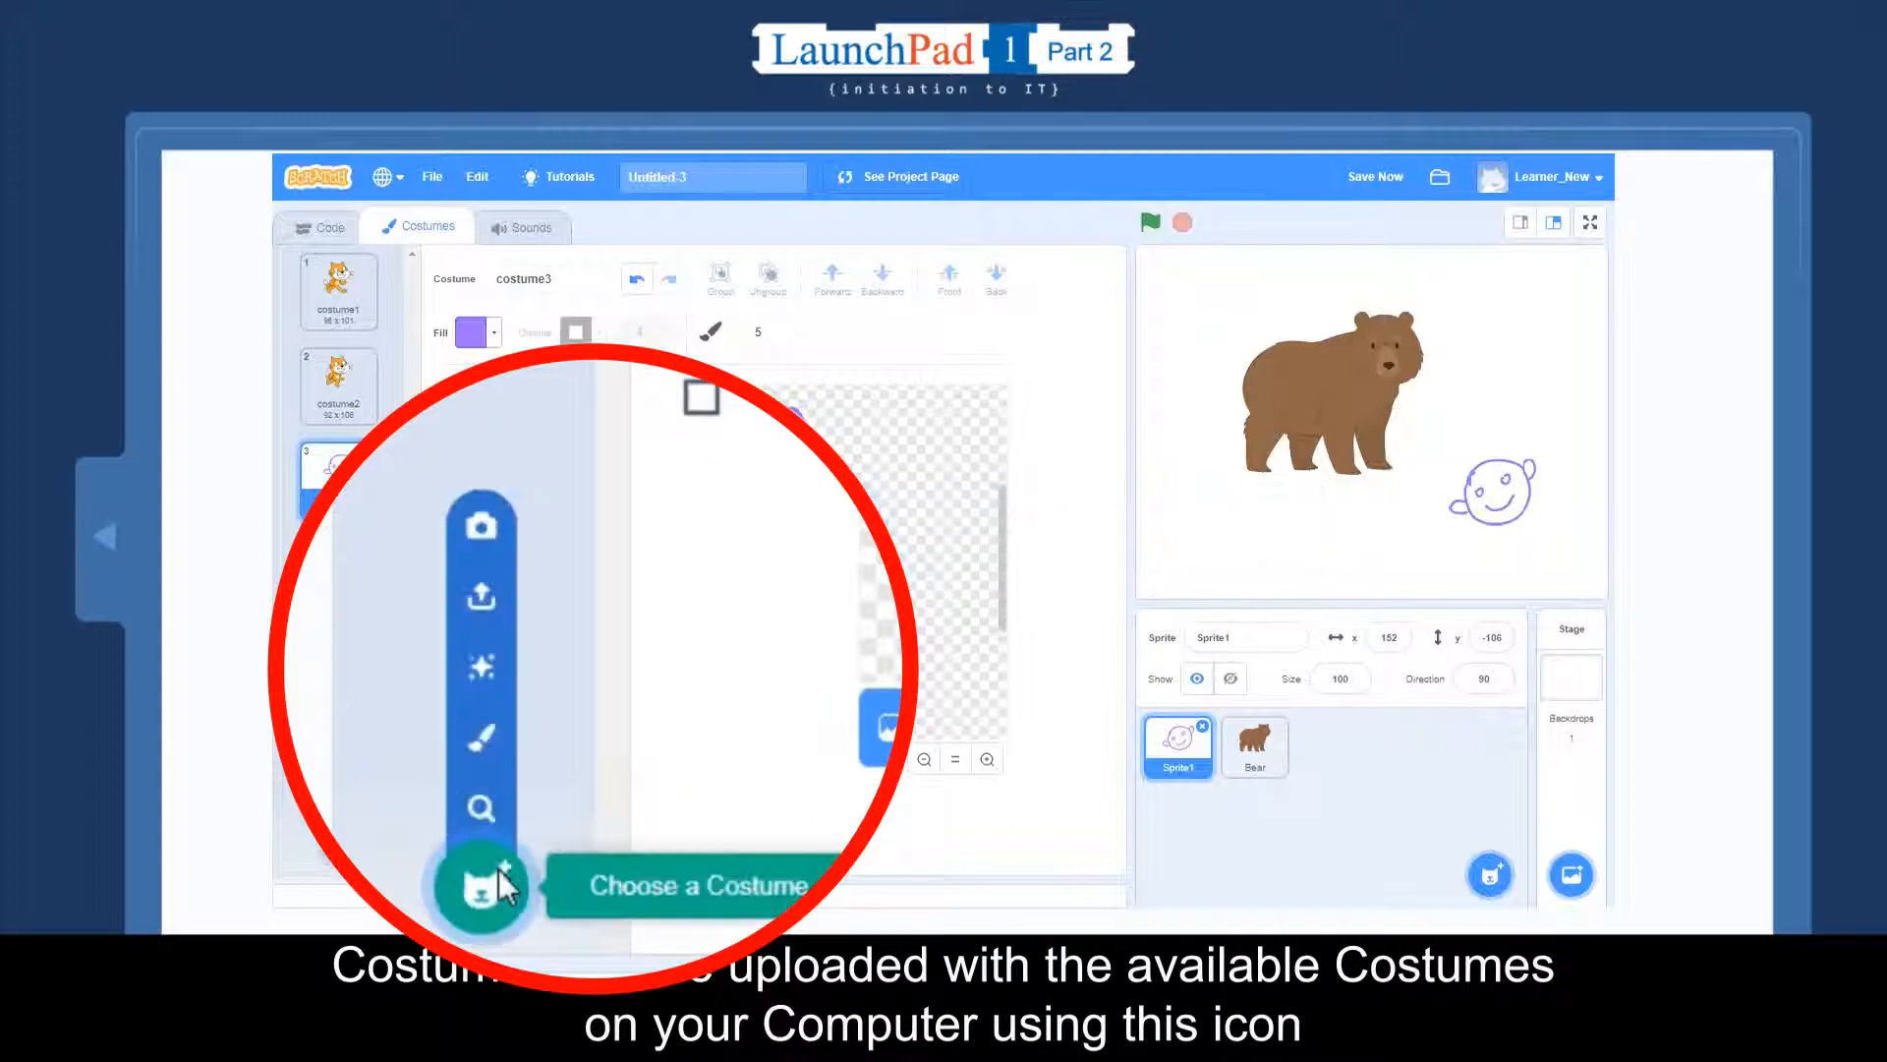
pyautogui.click(482, 594)
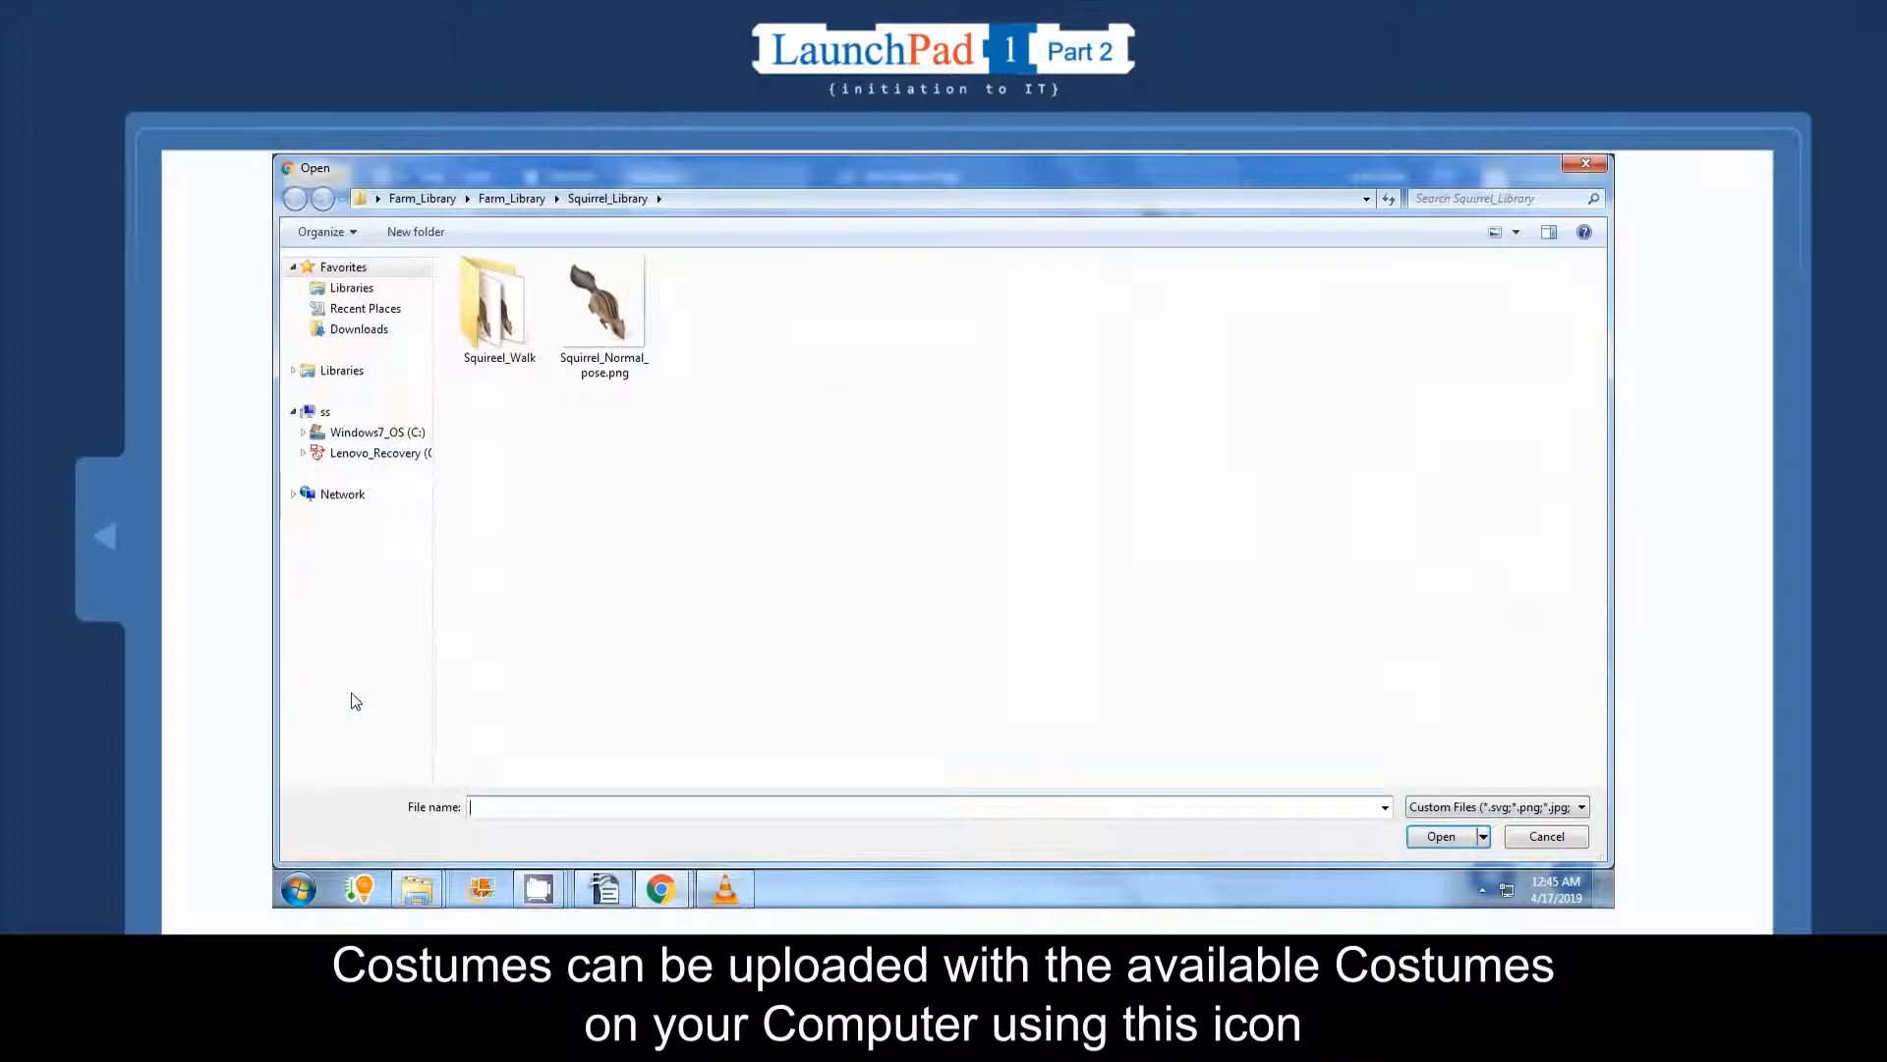
pyautogui.click(603, 313)
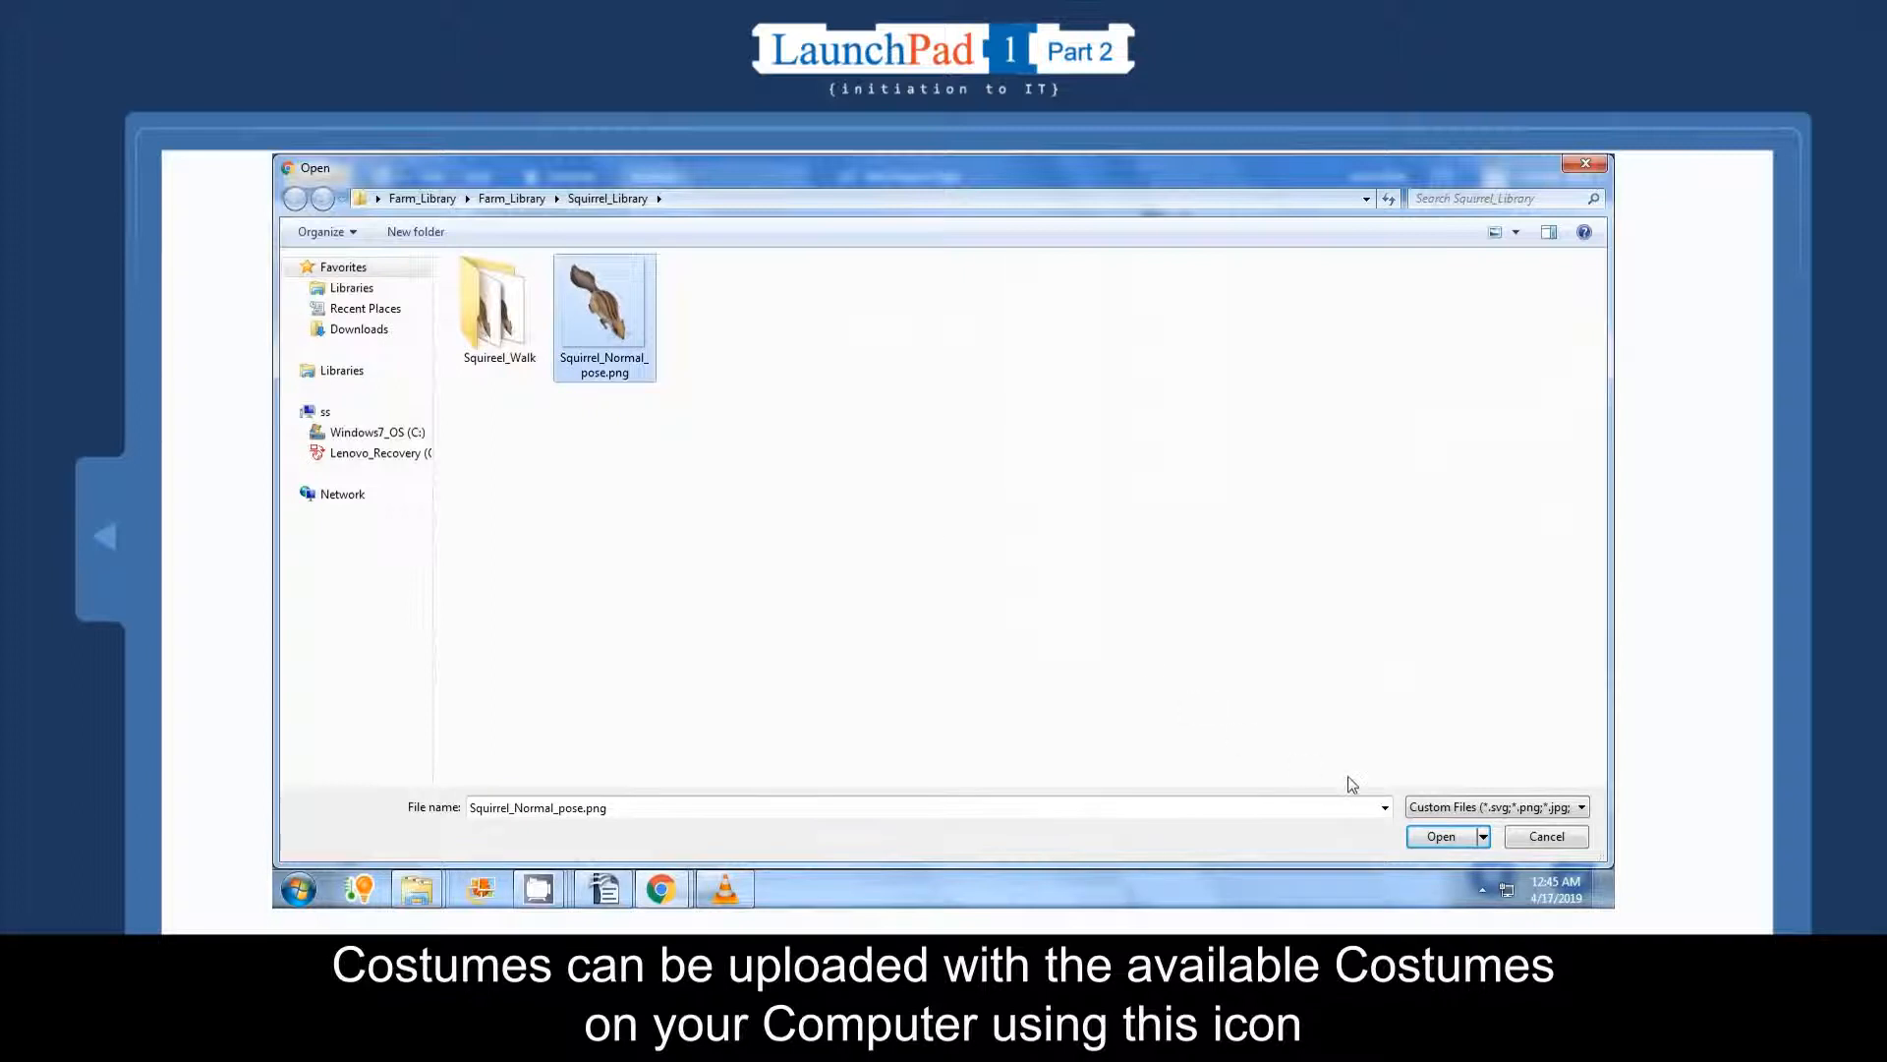
pyautogui.click(1437, 837)
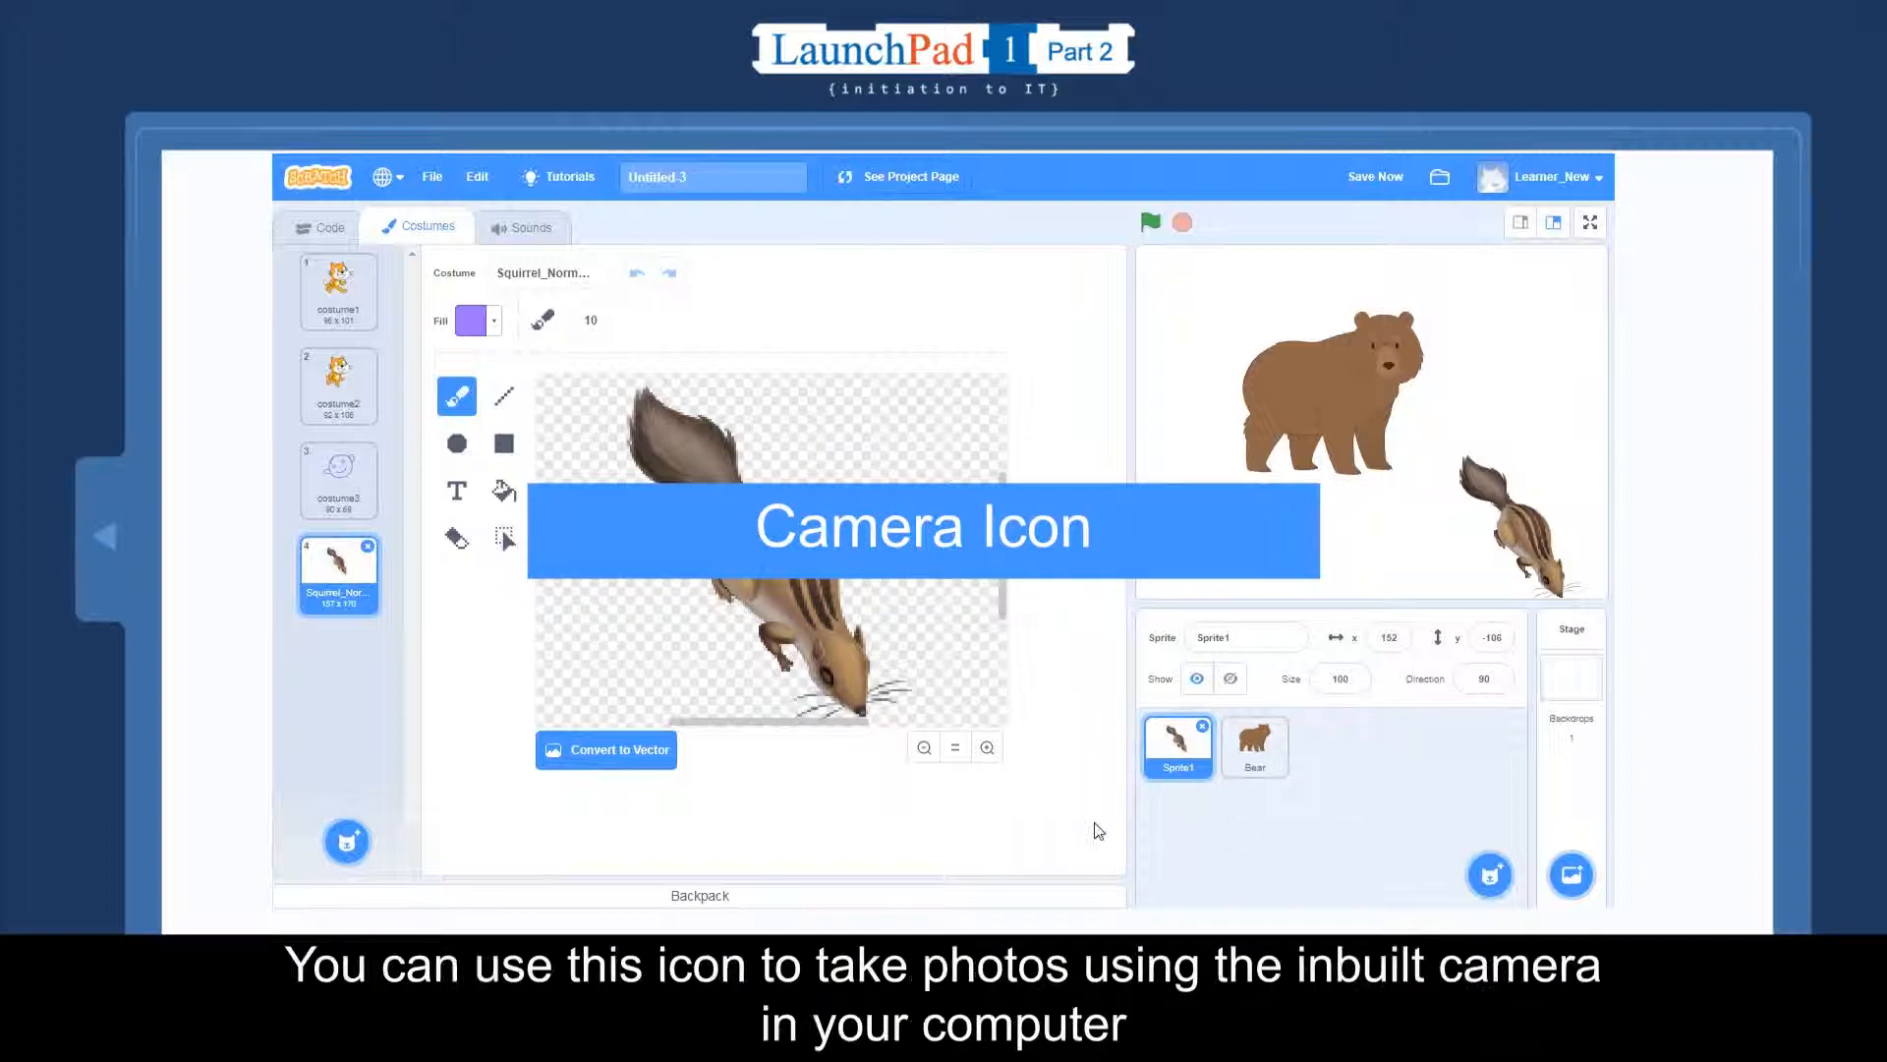
# Step: Start adding a costume to Sprite1 from a photo taken with the computer's camera
pyautogui.moveTo(346, 842)
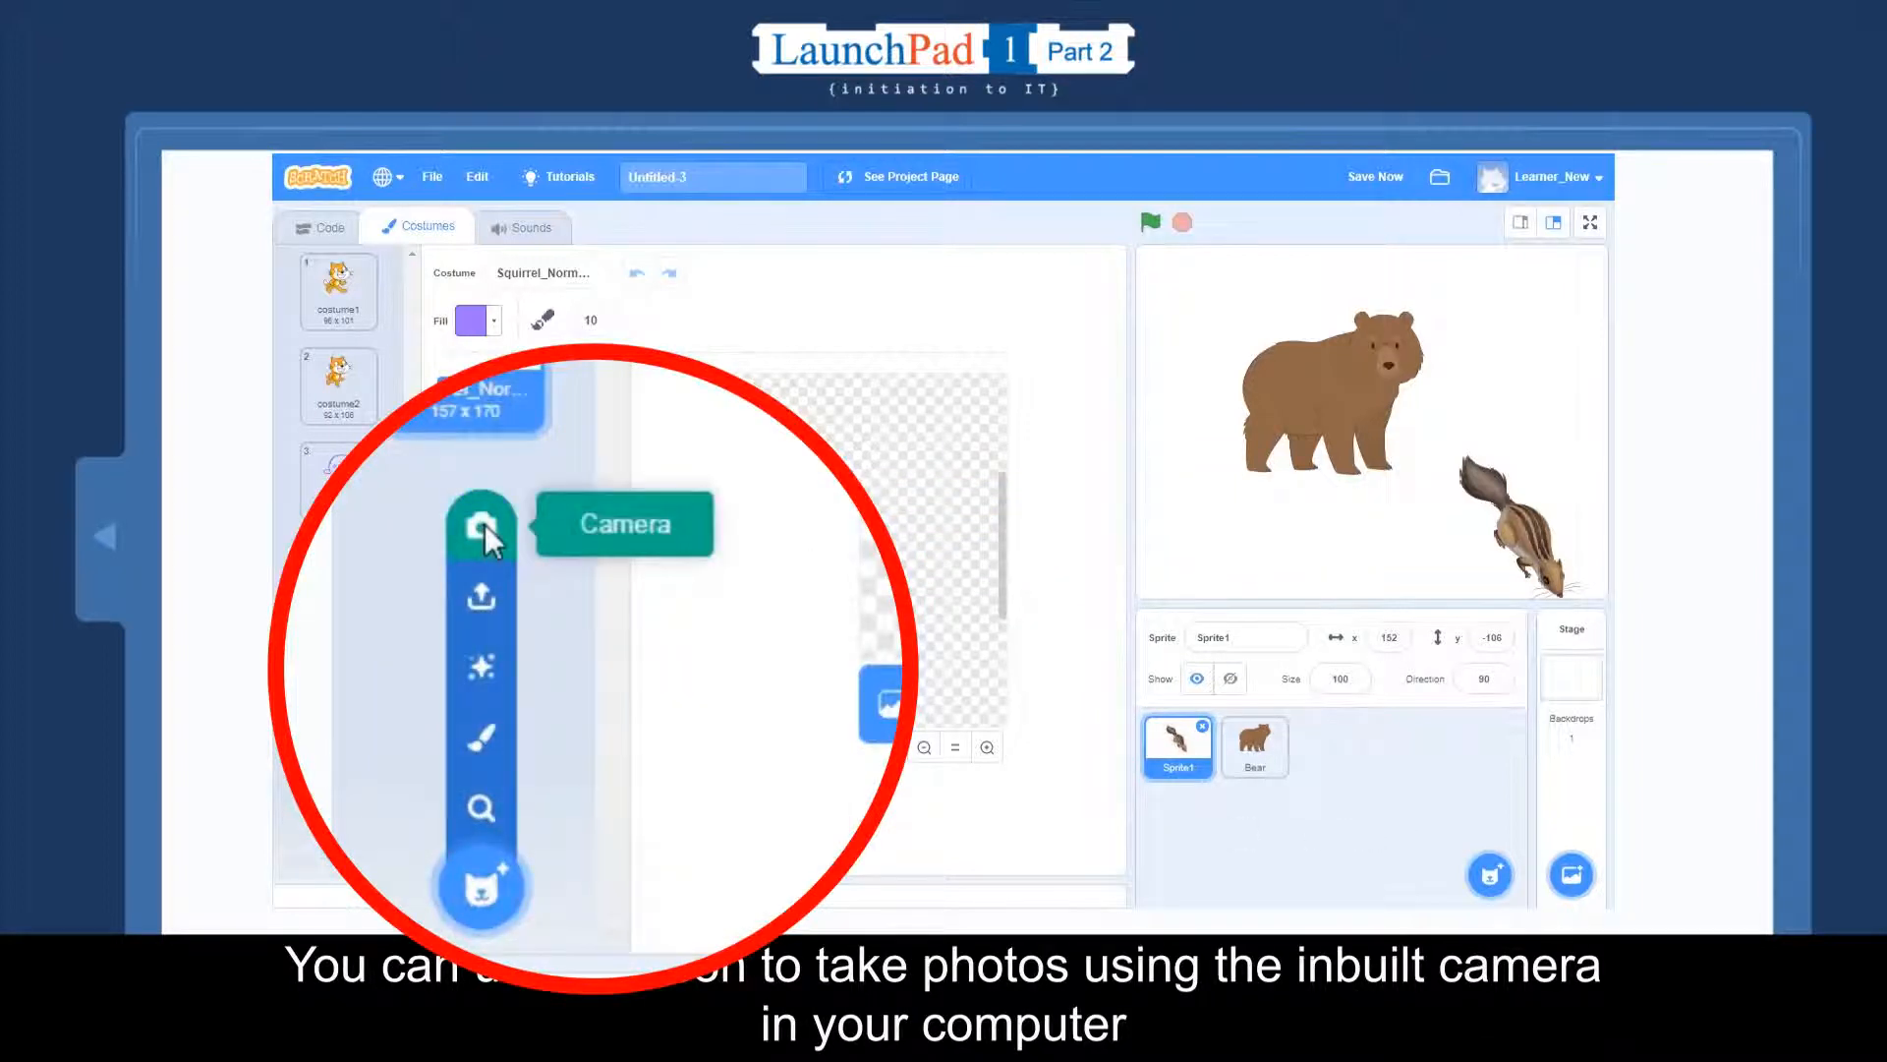
pyautogui.click(354, 658)
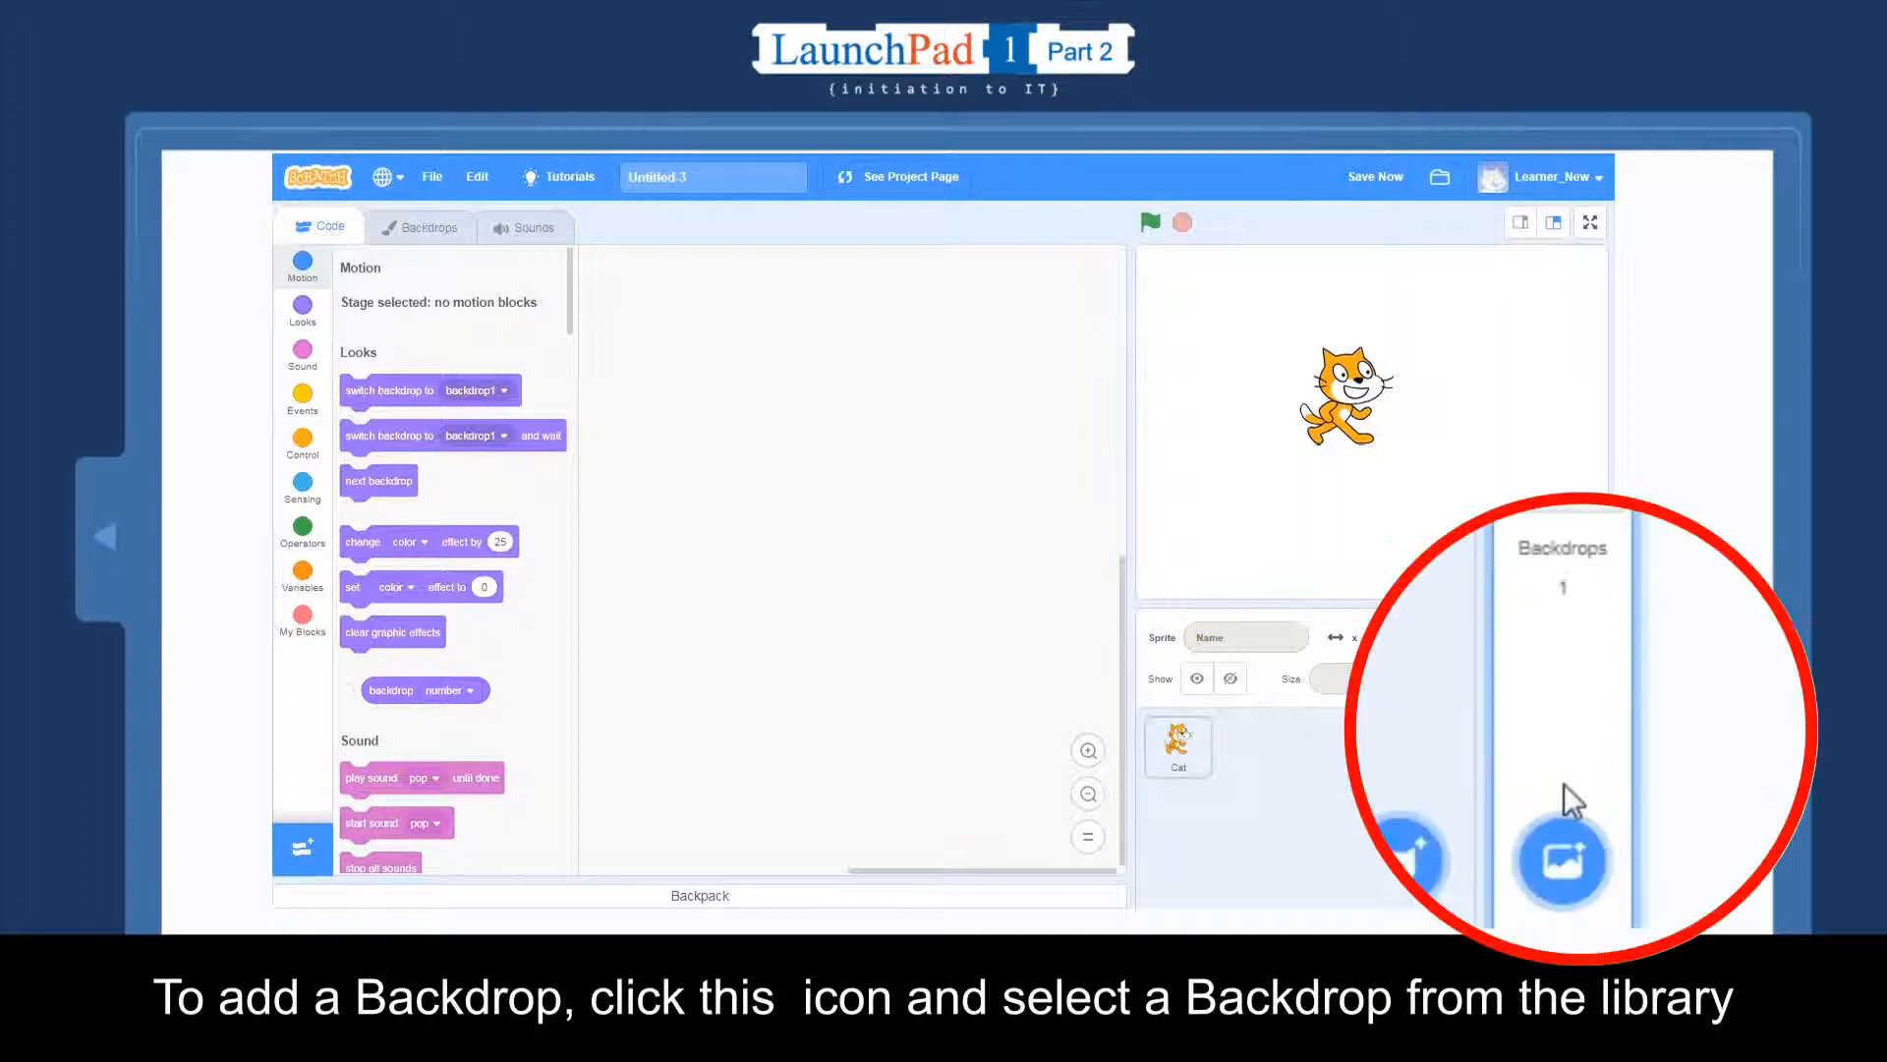
# Step: Add the Baseball 1 backdrop from the backdrop library to the stage
pyautogui.click(1561, 854)
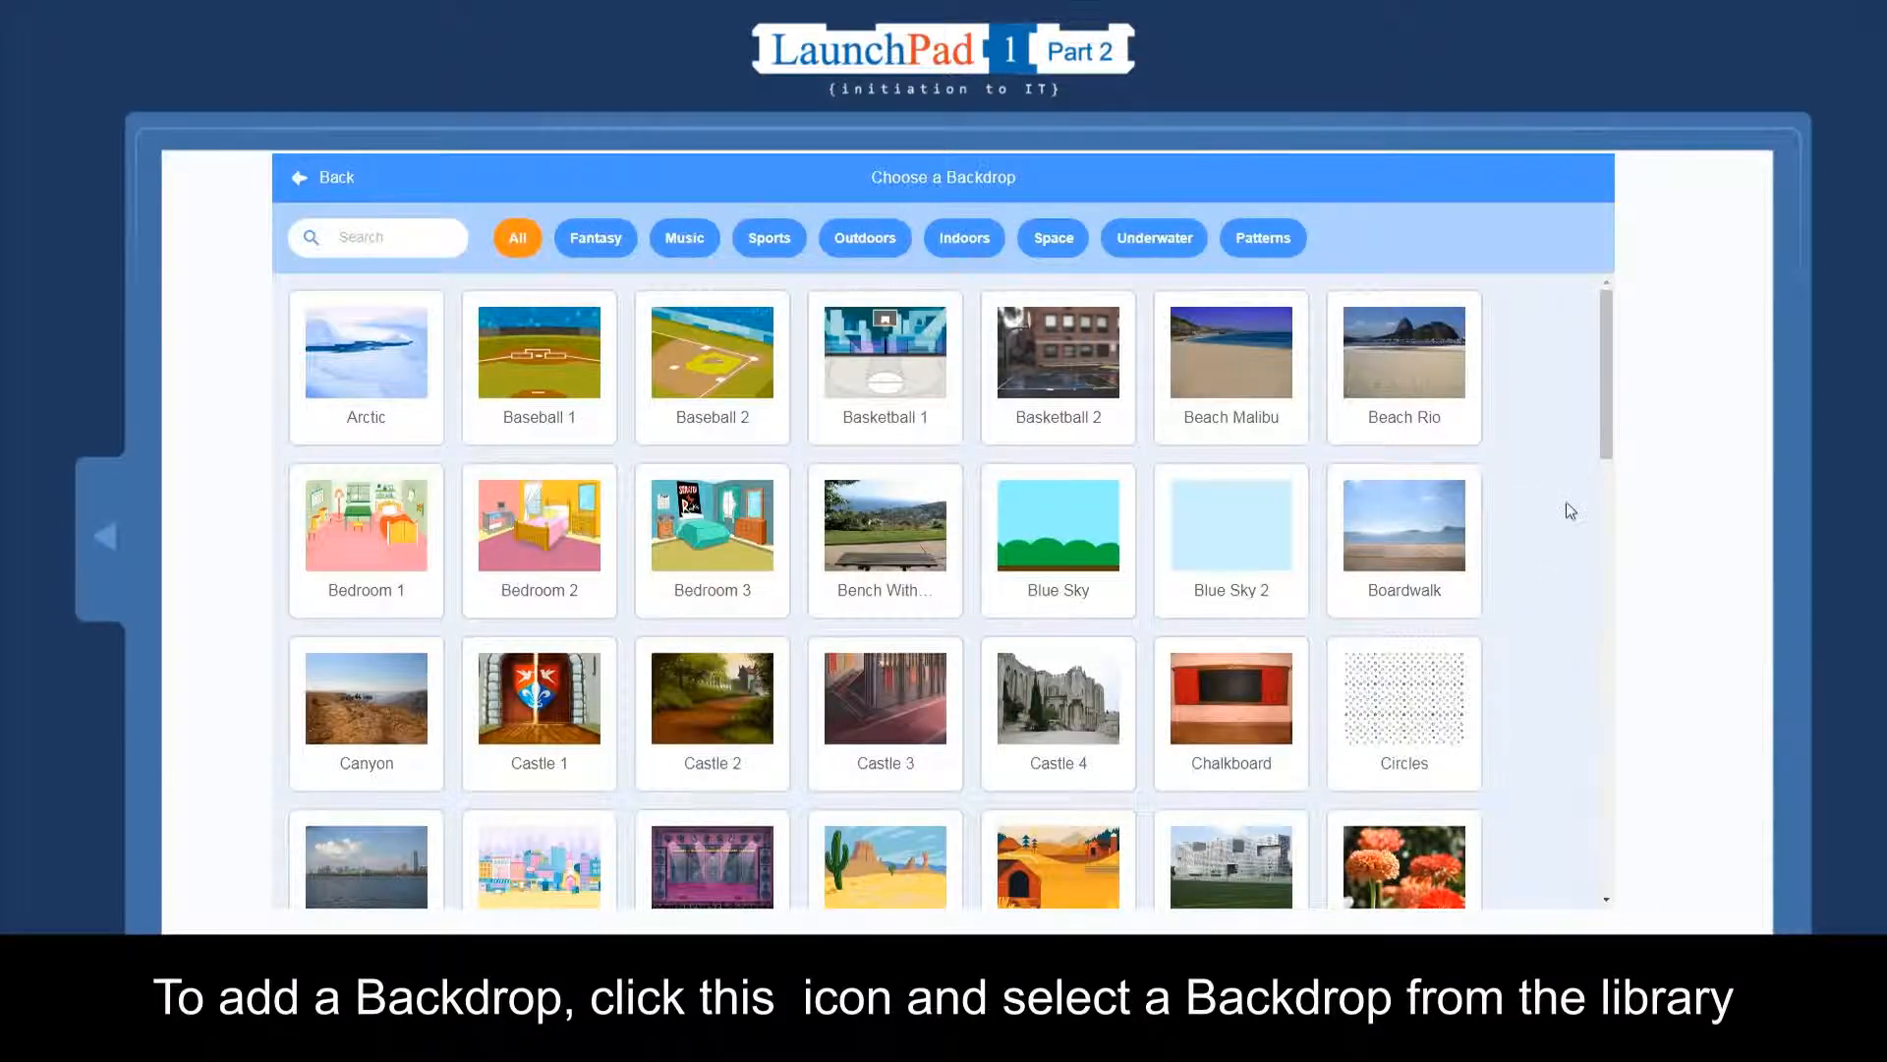
pyautogui.moveTo(1606, 452)
pyautogui.mouseDown()
pyautogui.moveTo(1608, 599)
pyautogui.moveTo(1613, 441)
pyautogui.mouseUp()
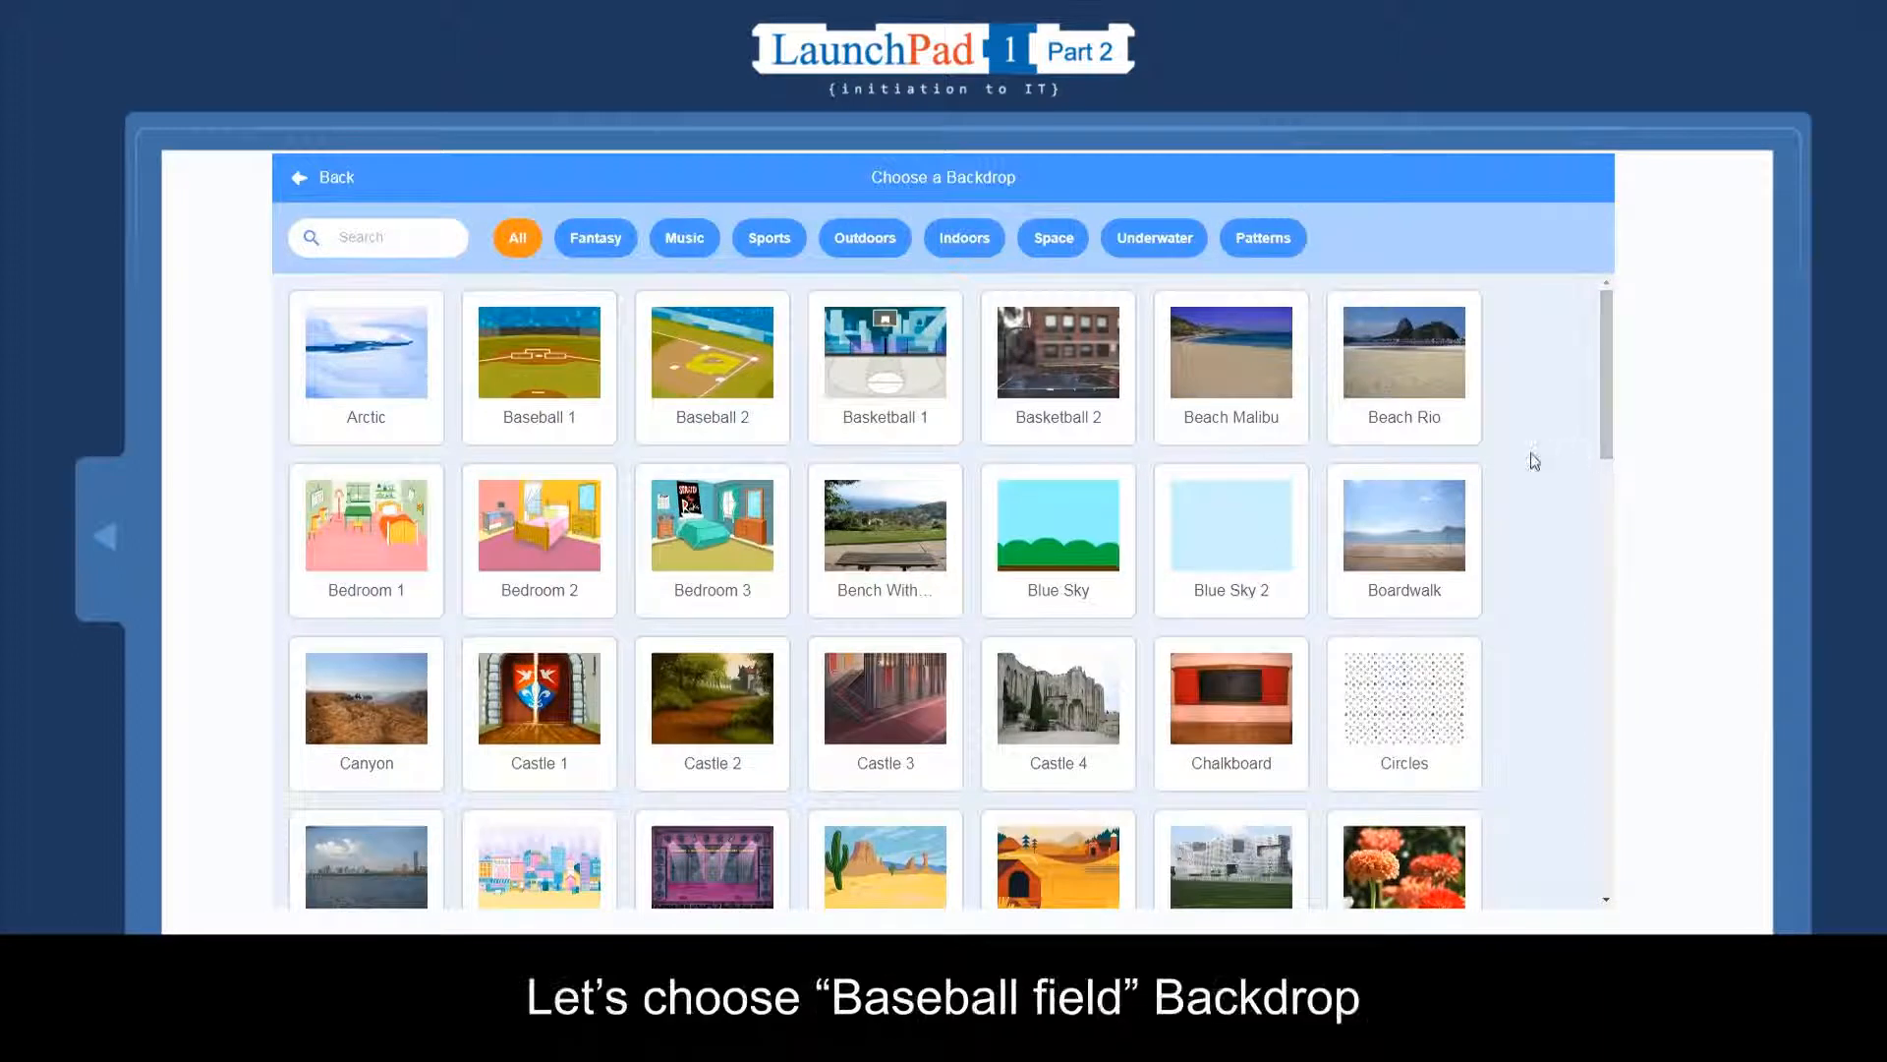
pyautogui.click(576, 375)
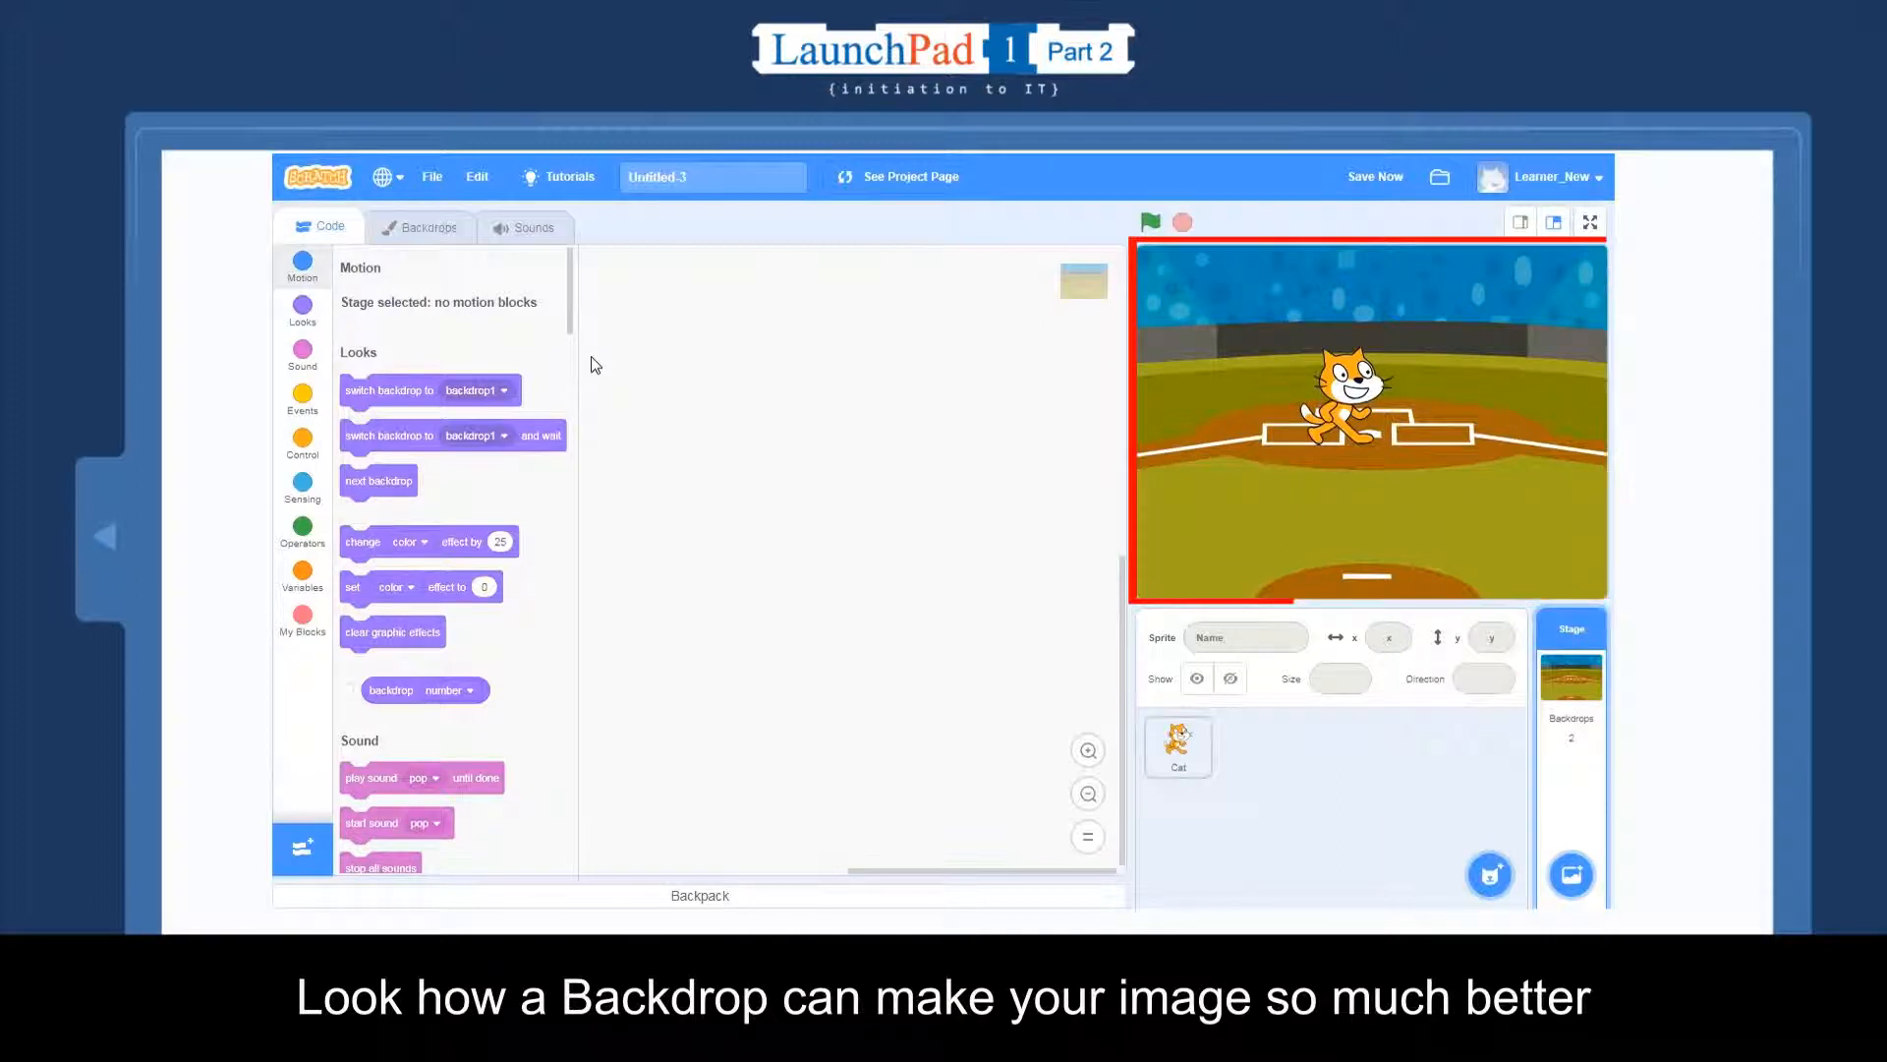
# Step: Recolour the upper and lower grass areas of the Baseball 1 backdrop with the dark green fill
pyautogui.click(463, 249)
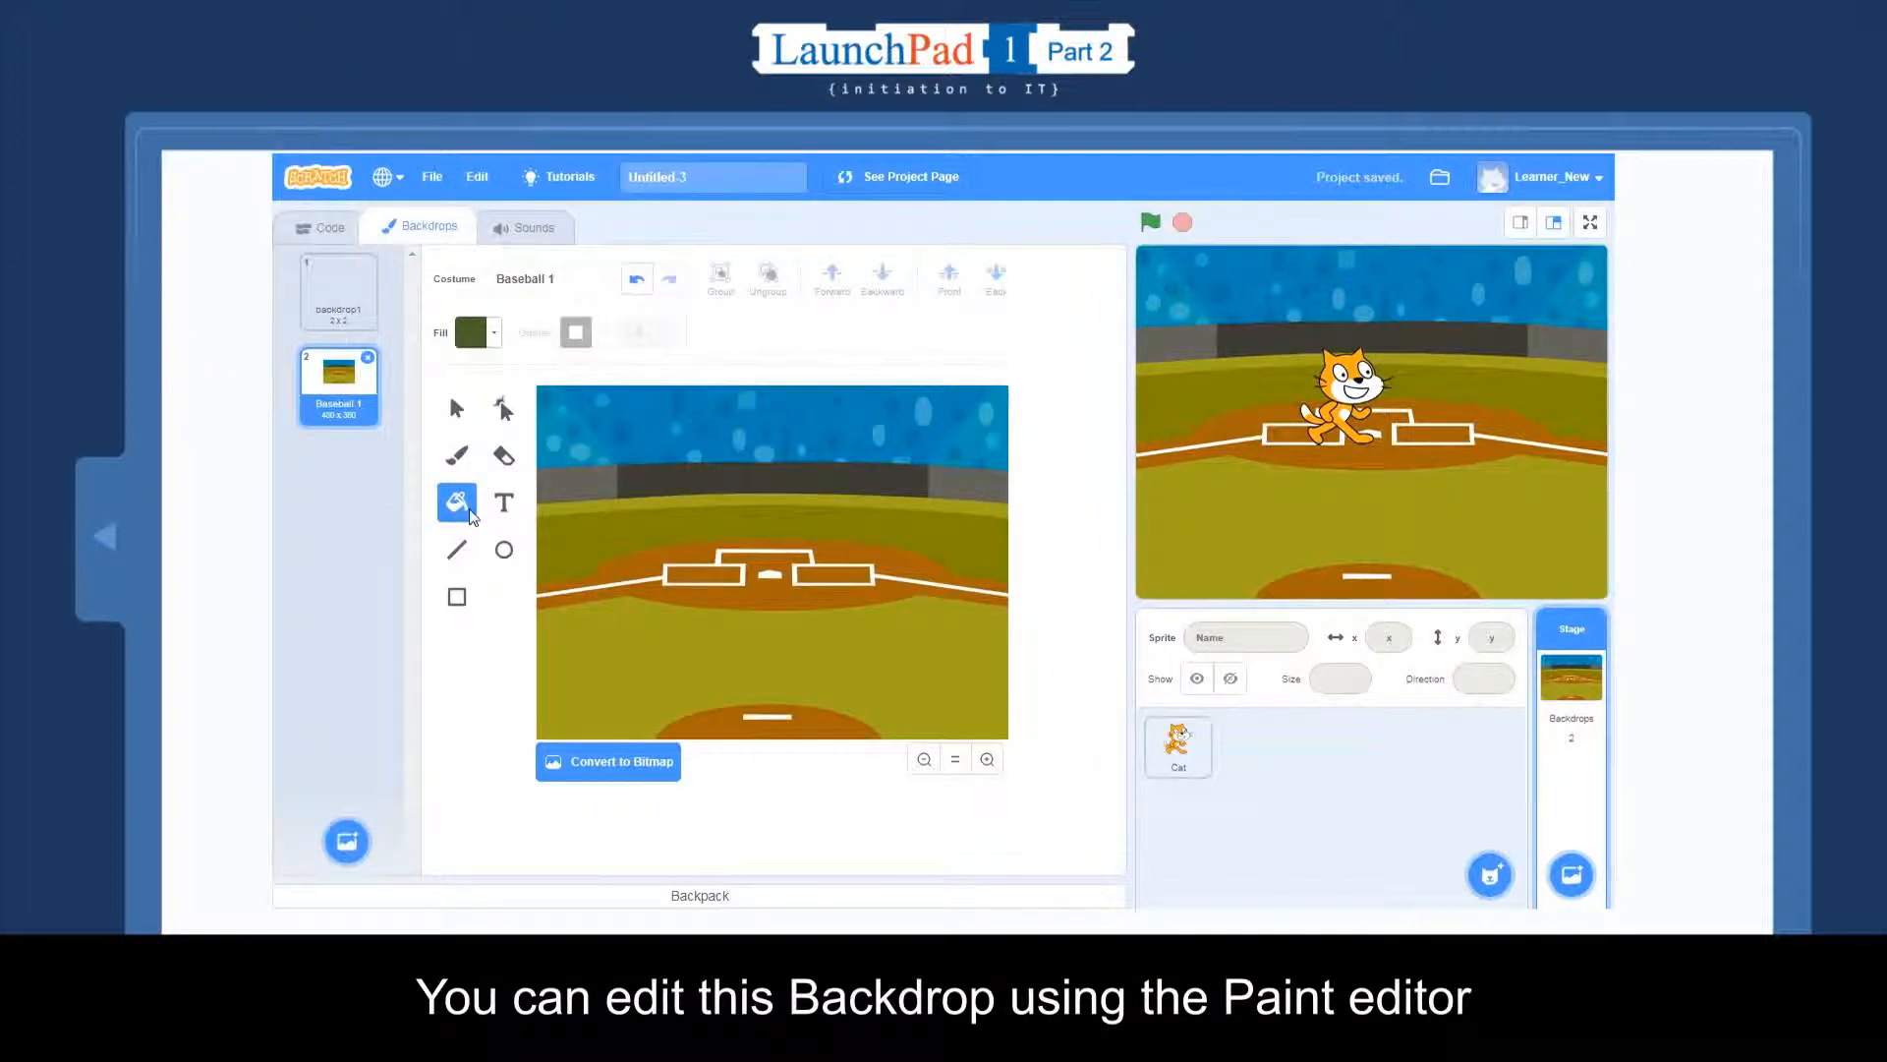
pyautogui.click(569, 542)
pyautogui.click(580, 620)
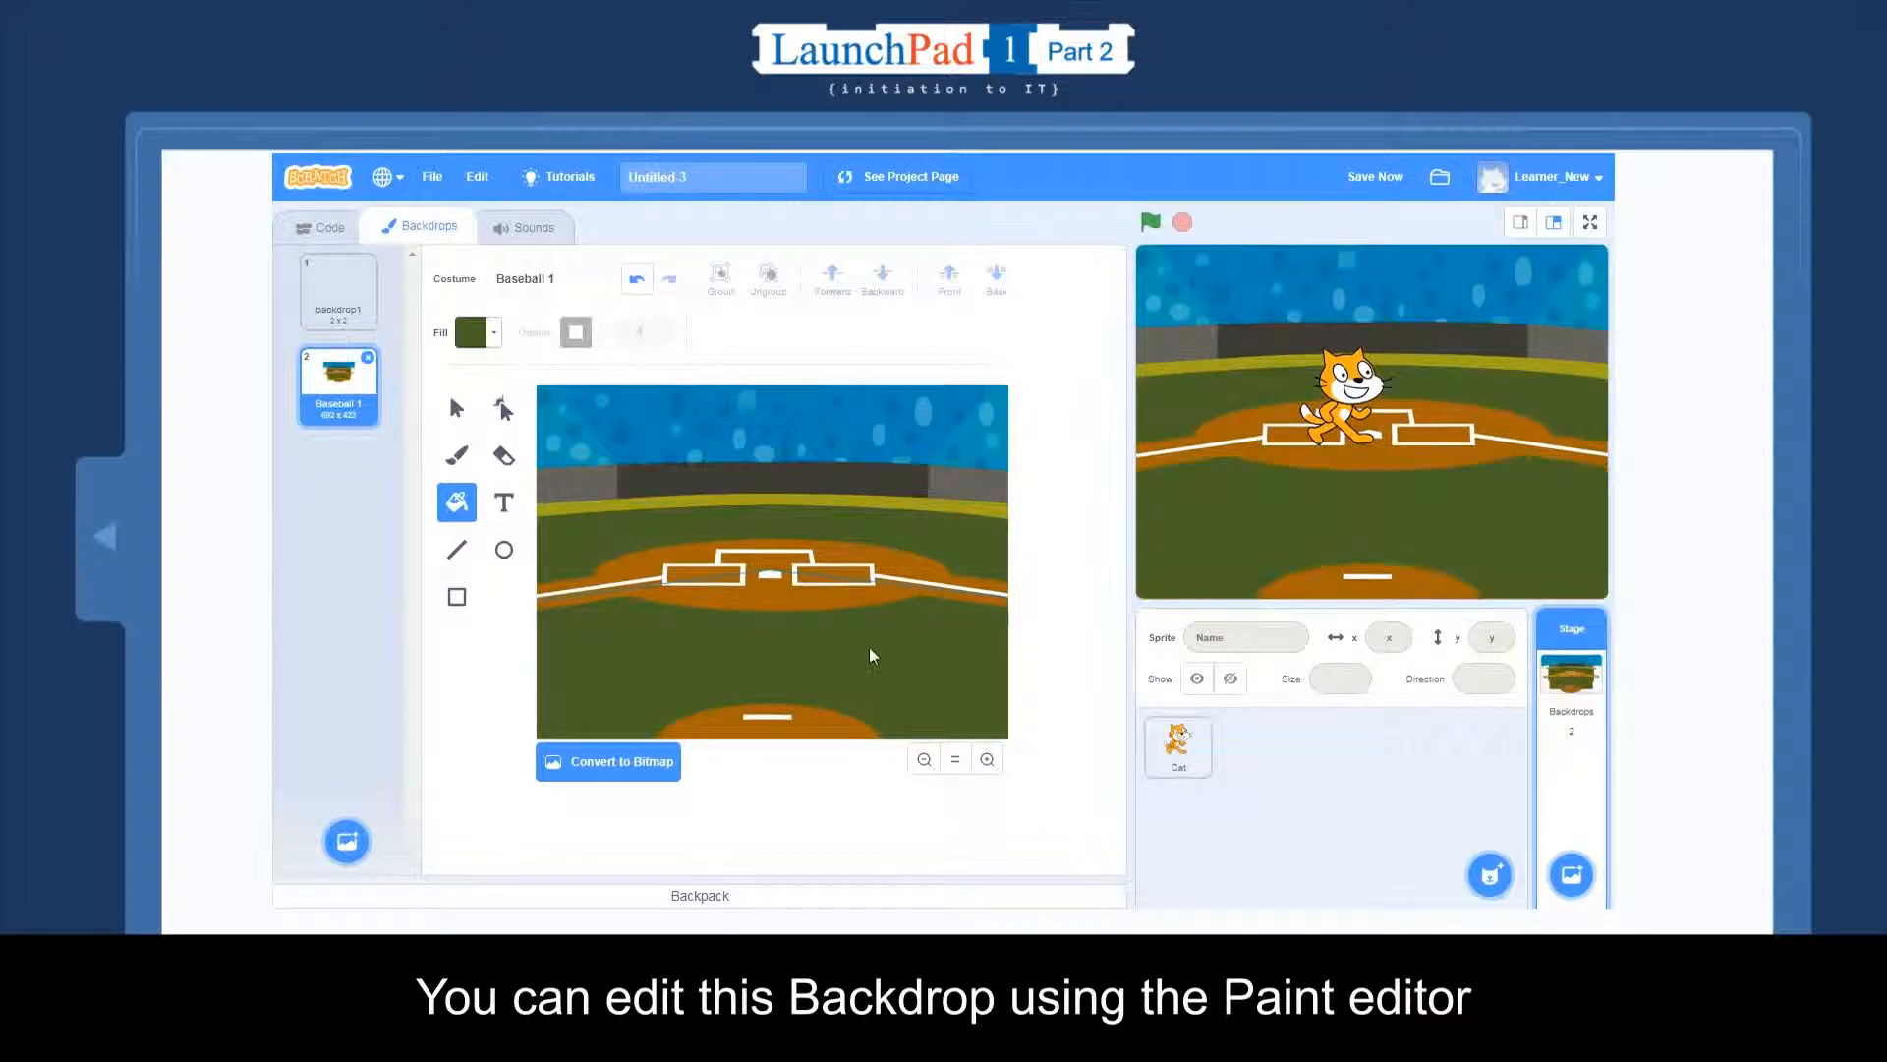